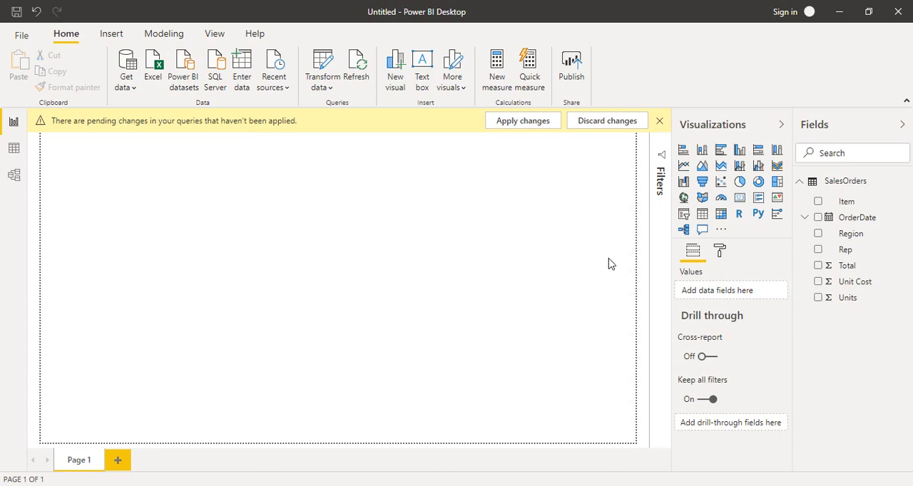
Step: Dismiss the pending changes notice and connect to the SampleData Excel workbook as a data source
click(659, 121)
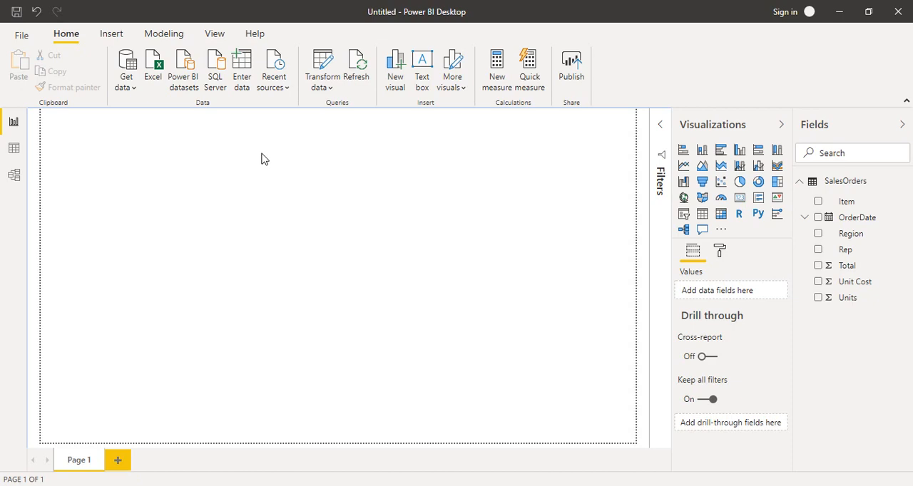
click(134, 88)
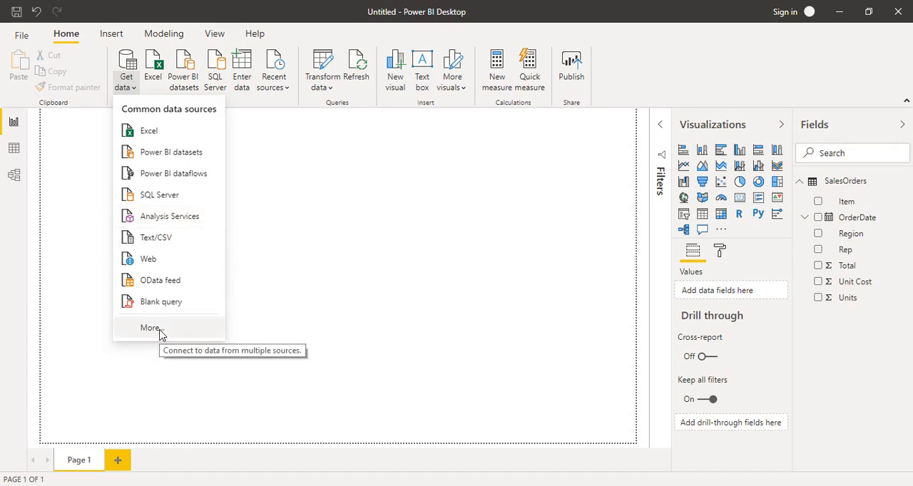
click(148, 132)
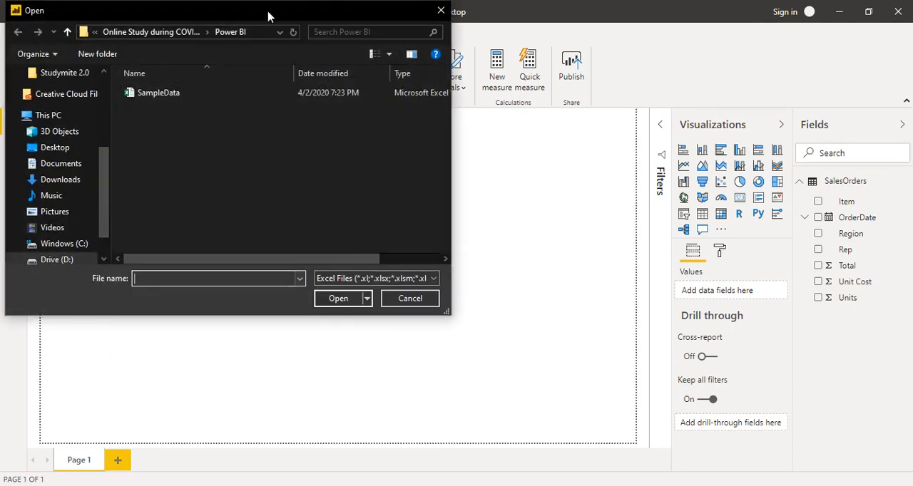
drag(255, 14, 343, 92)
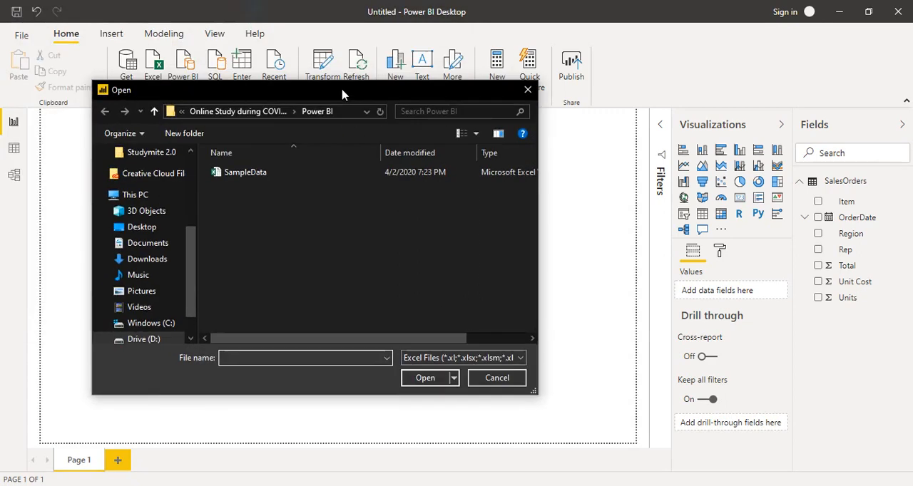
click(269, 179)
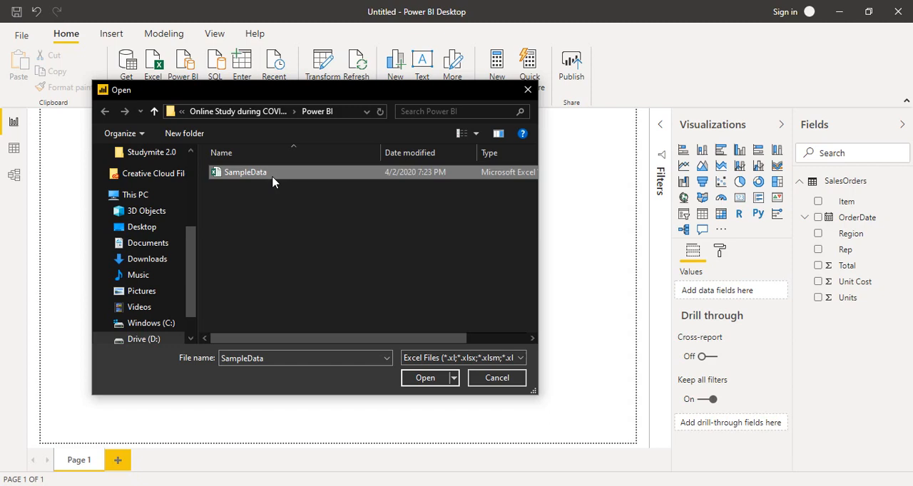
mouse_move(273, 178)
mouse_down()
mouse_move(254, 178)
mouse_move(282, 179)
mouse_up()
click(434, 378)
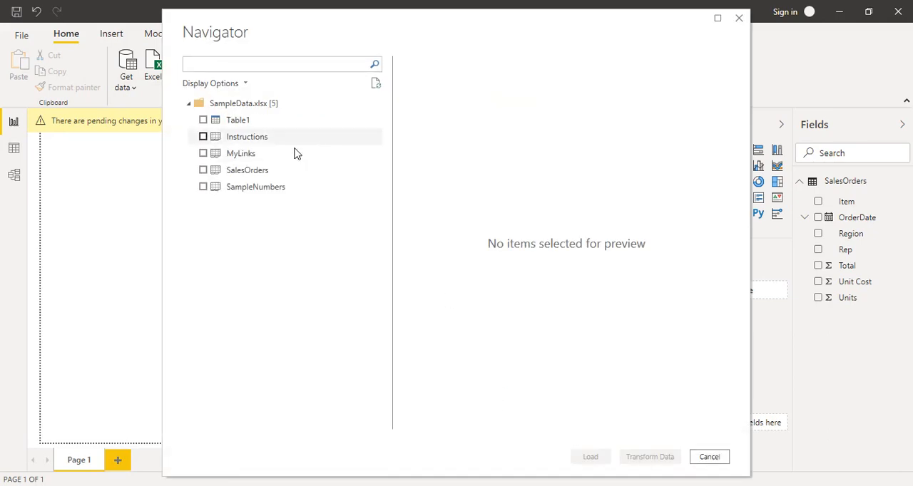
Step: Preview the rows and columns of the SalesOrders sheet and load it into the report
click(258, 176)
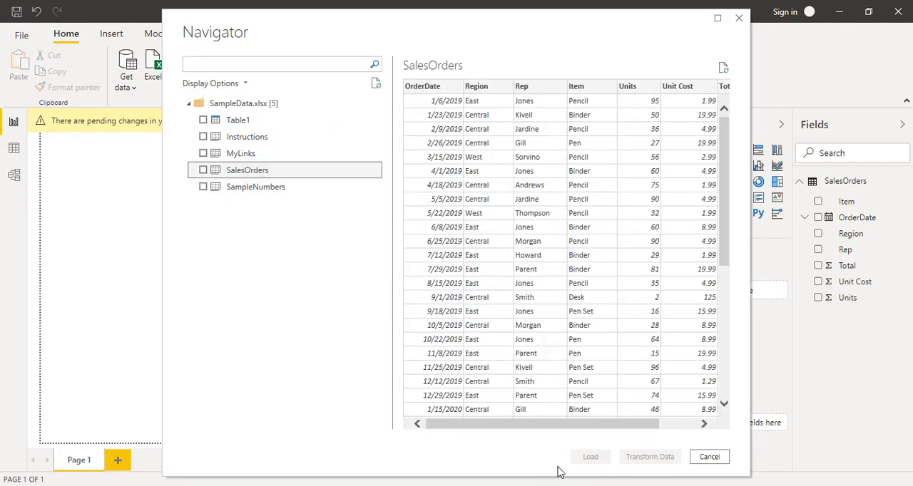
drag(523, 424, 499, 425)
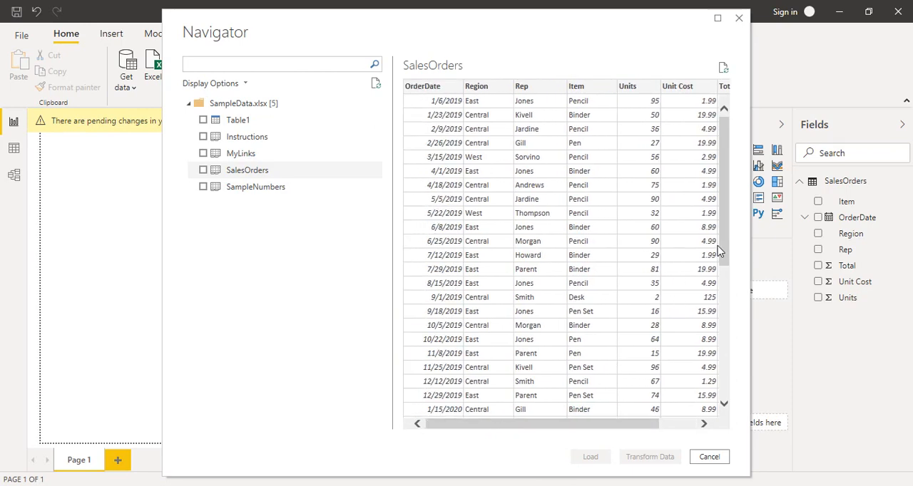
drag(726, 253, 730, 410)
drag(651, 426, 590, 433)
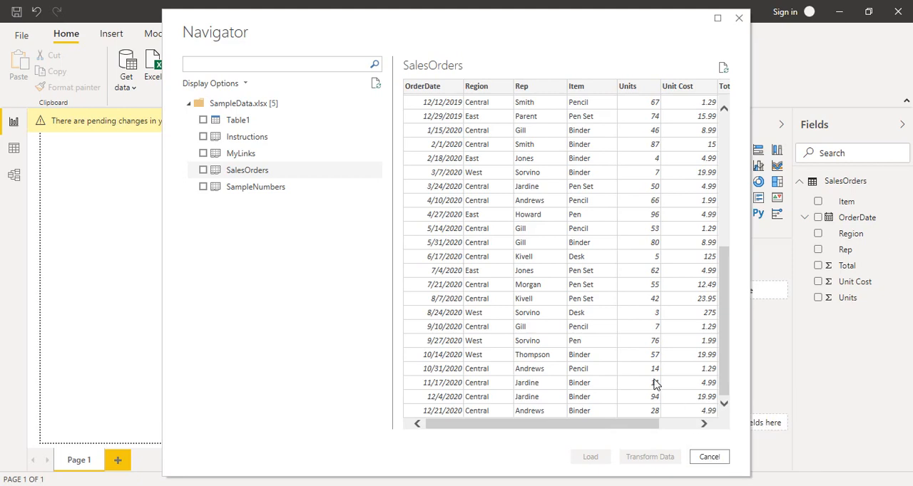
drag(603, 423, 672, 417)
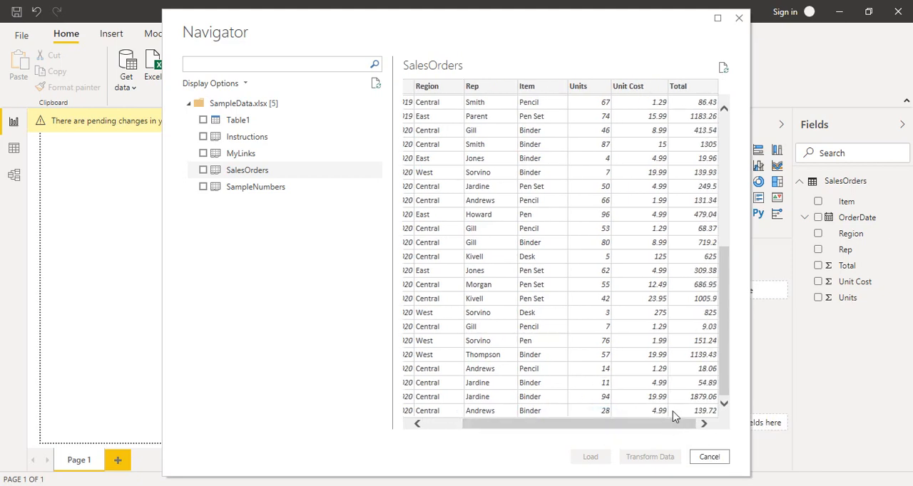
click(203, 171)
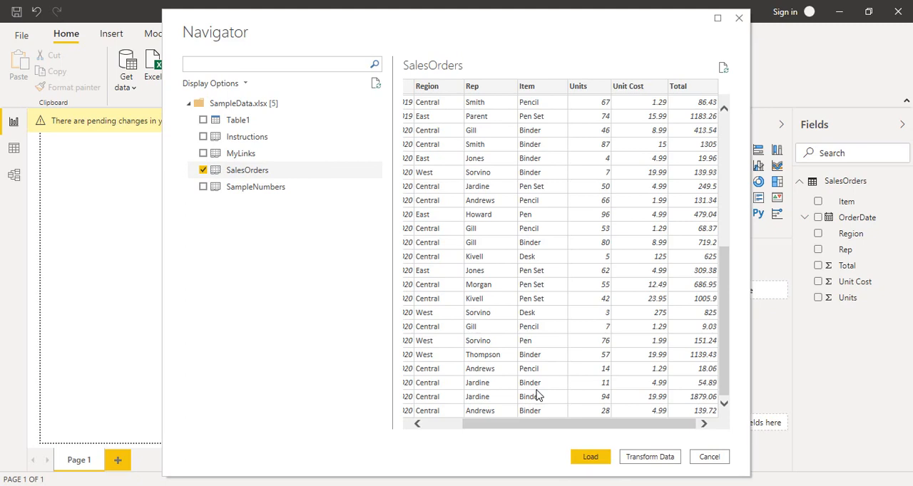
click(589, 457)
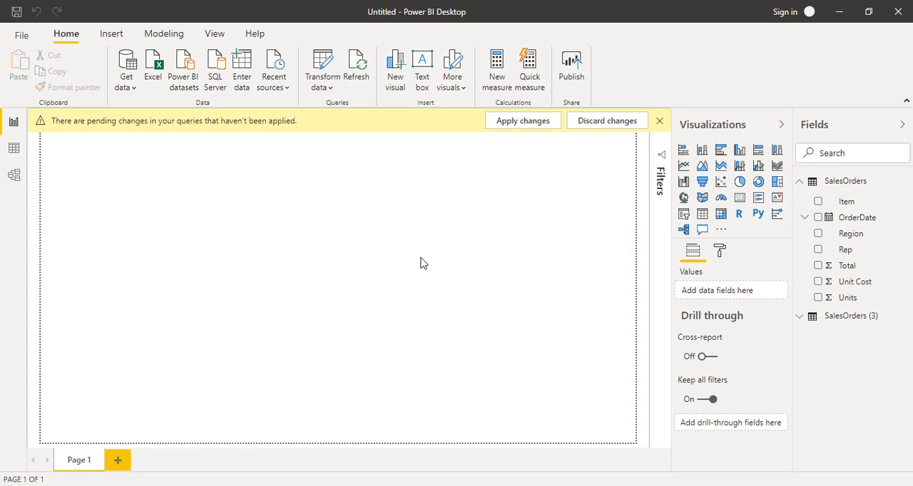
Step: Dismiss the pending changes notice and add a stacked column chart enlarged to fill most of the page
click(660, 122)
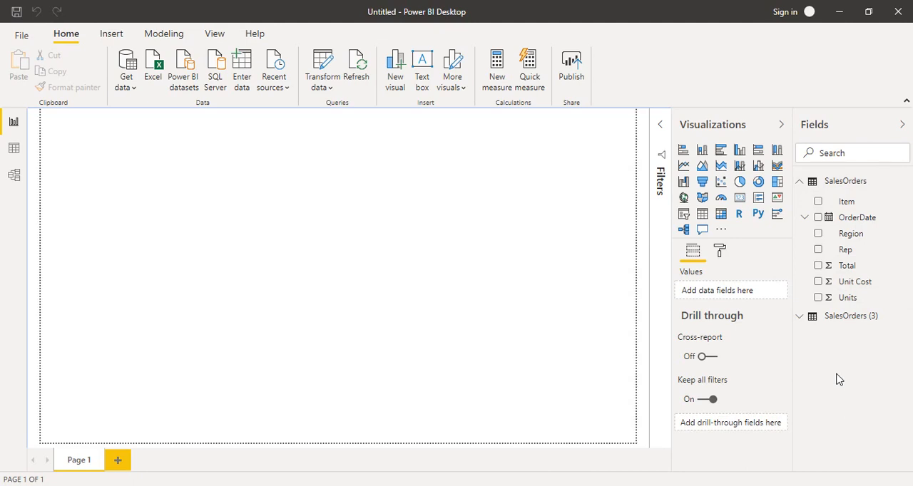
click(702, 152)
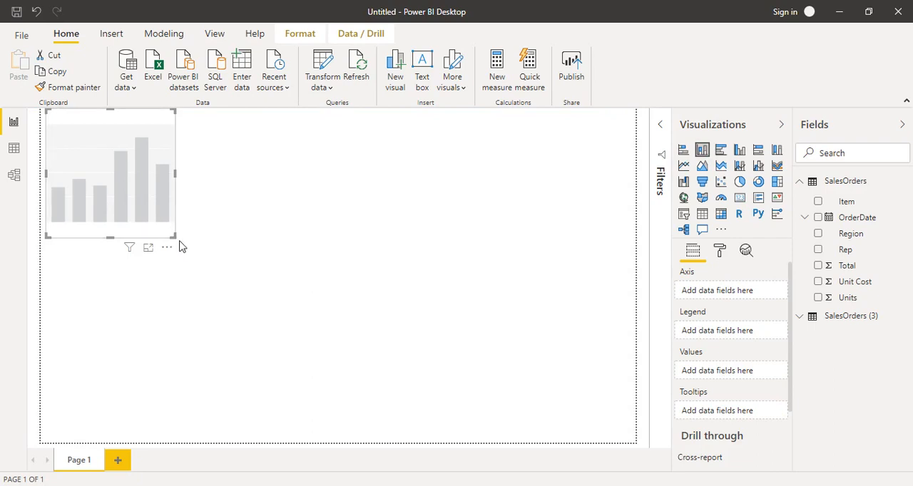
drag(172, 236, 613, 430)
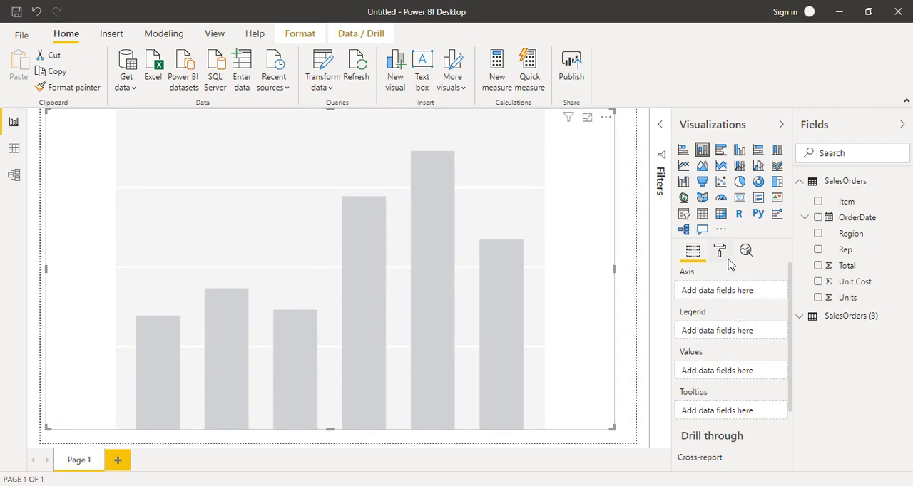
Step: Assign Region to the chart's axis, Item to its legend and Total to its values
drag(844, 241, 722, 299)
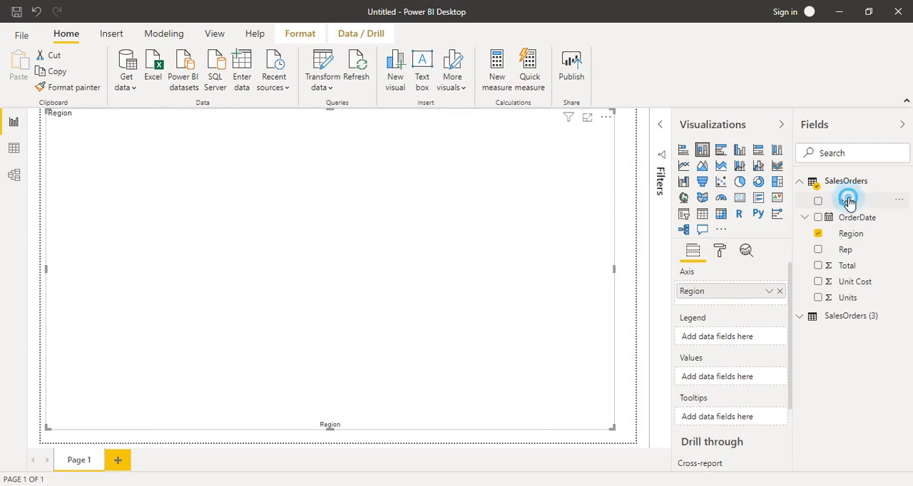
drag(848, 202, 726, 339)
drag(849, 267, 724, 378)
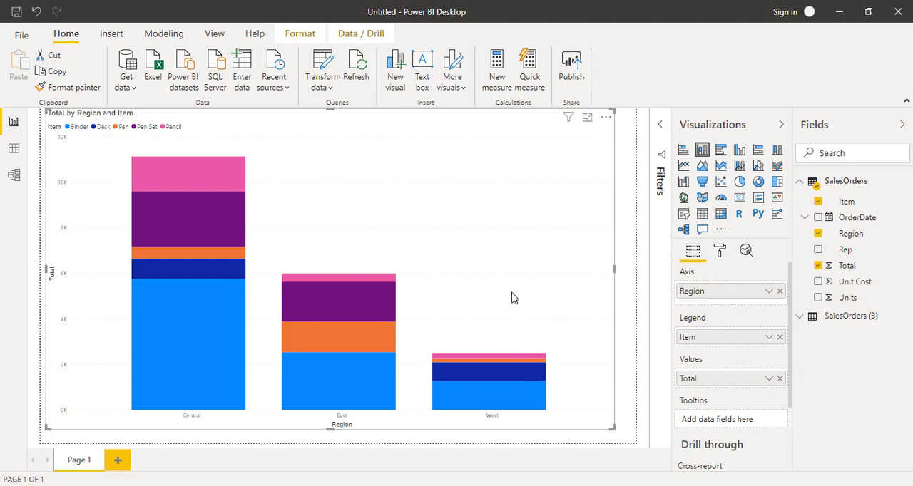
Step: Highlight the Central region's Binder segment, clear the highlight and reselect the chart
click(196, 406)
click(412, 435)
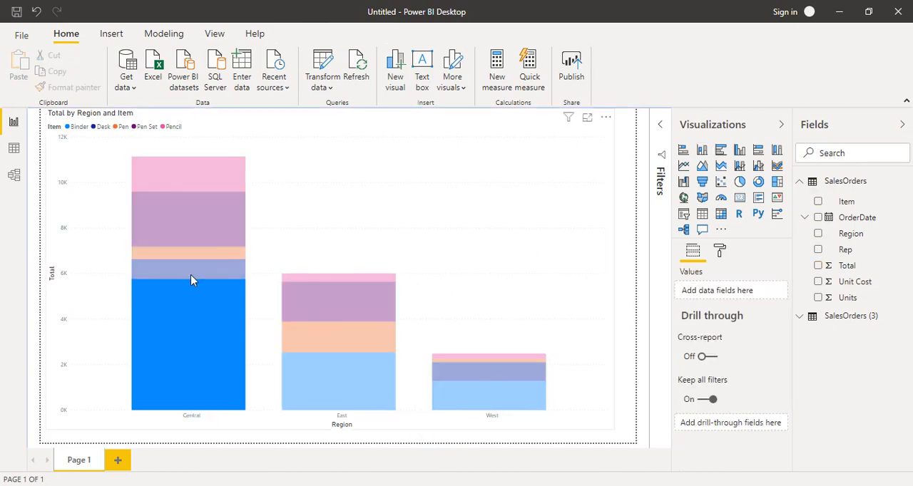
click(652, 346)
click(599, 339)
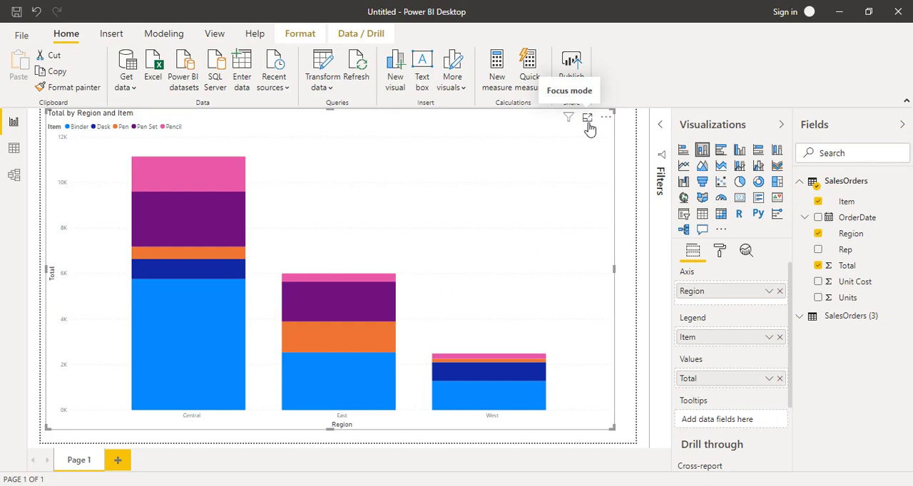
Step: Show the chart in focus mode with Visualizations and Fields collapsed, and inspect the Central region's Pencil segment
mouse_move(571, 121)
click(587, 120)
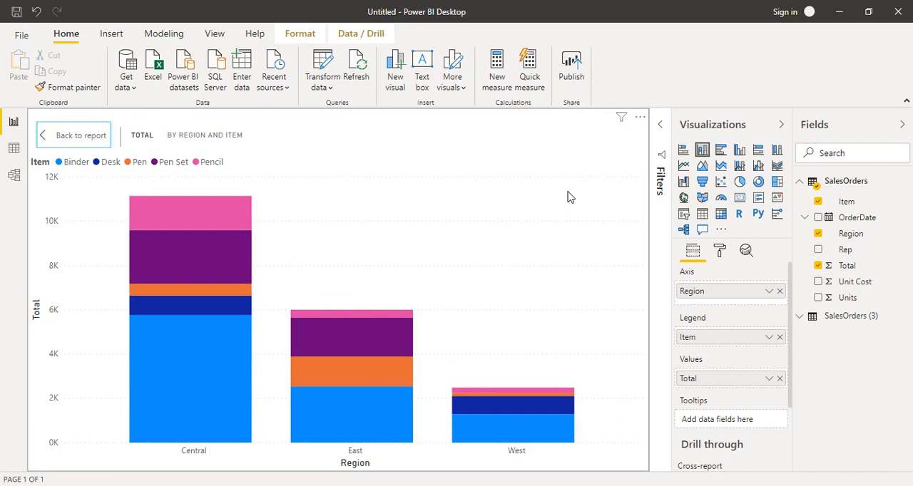
click(781, 125)
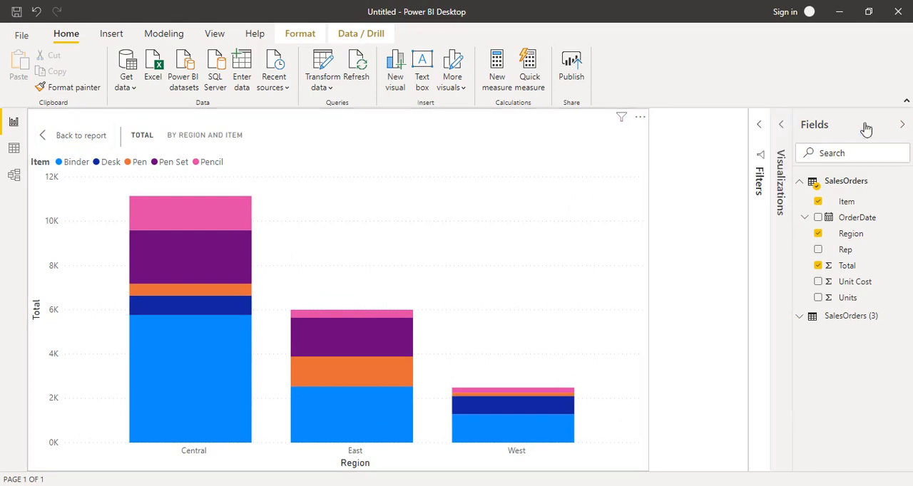
click(900, 124)
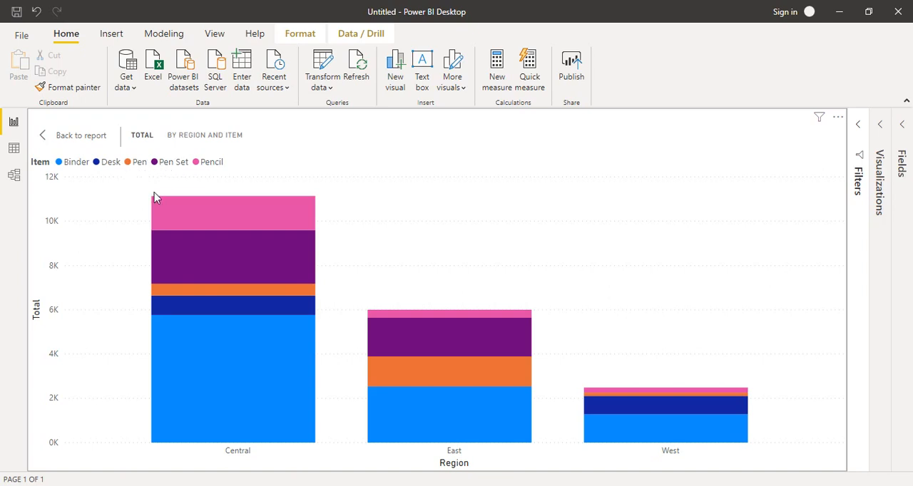
mouse_move(196, 211)
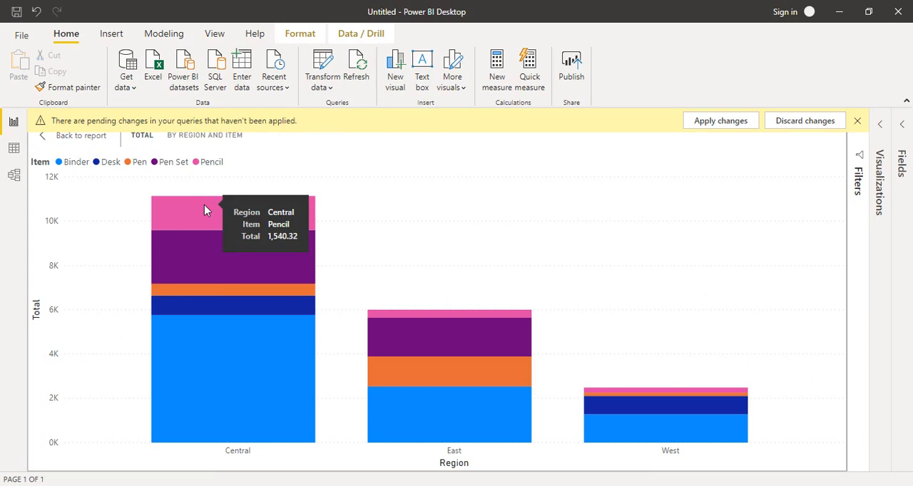
Step: Dismiss the pending changes notice, expand Visualizations again and return from focus mode to the report page
click(858, 122)
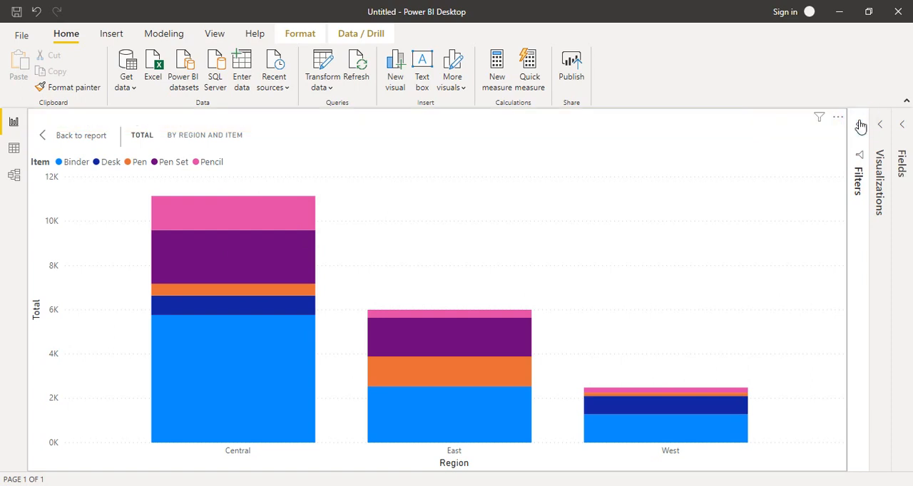
click(882, 126)
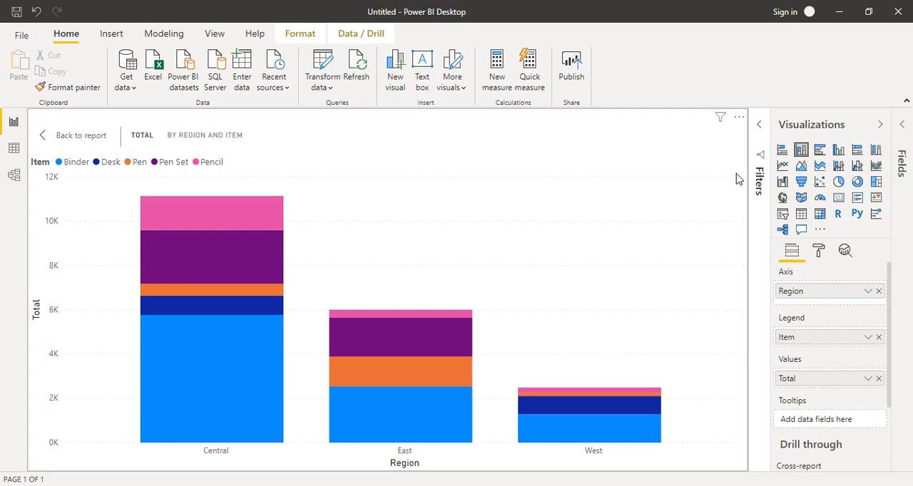
click(50, 139)
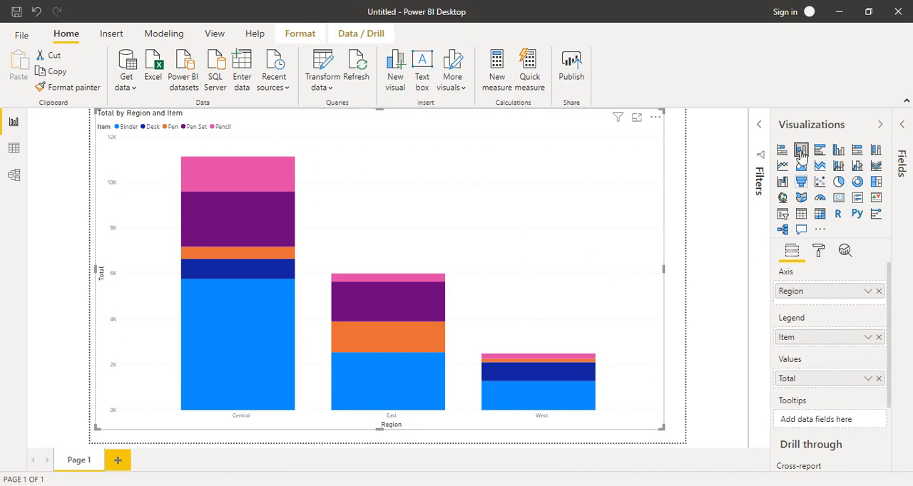
Step: Turn on the stacked column chart's data labels and show the chart in focus mode
click(820, 251)
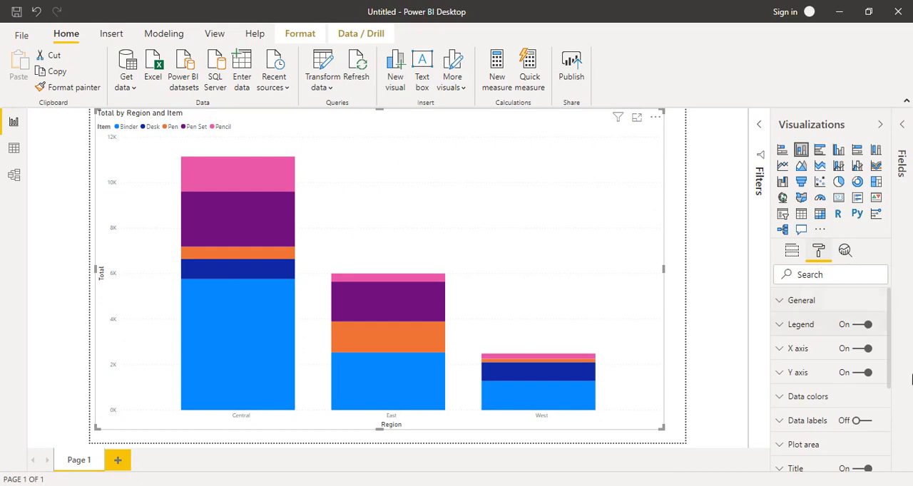
drag(890, 344, 891, 372)
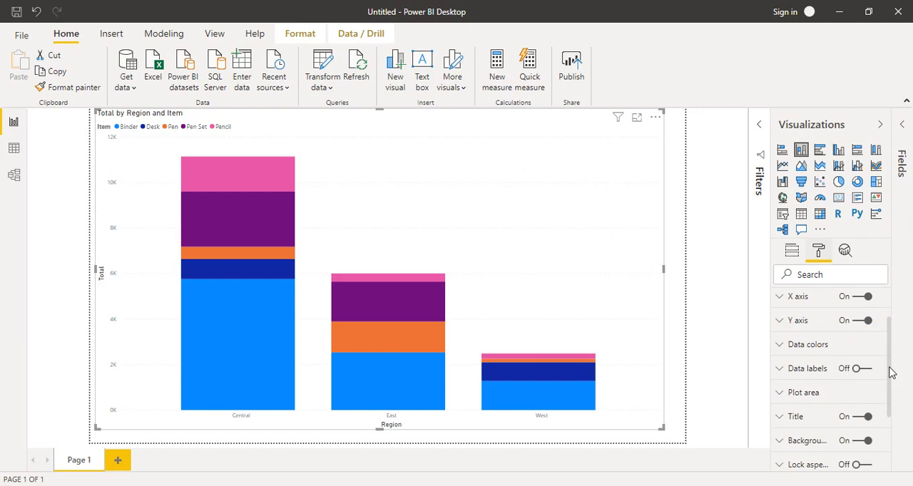
click(783, 368)
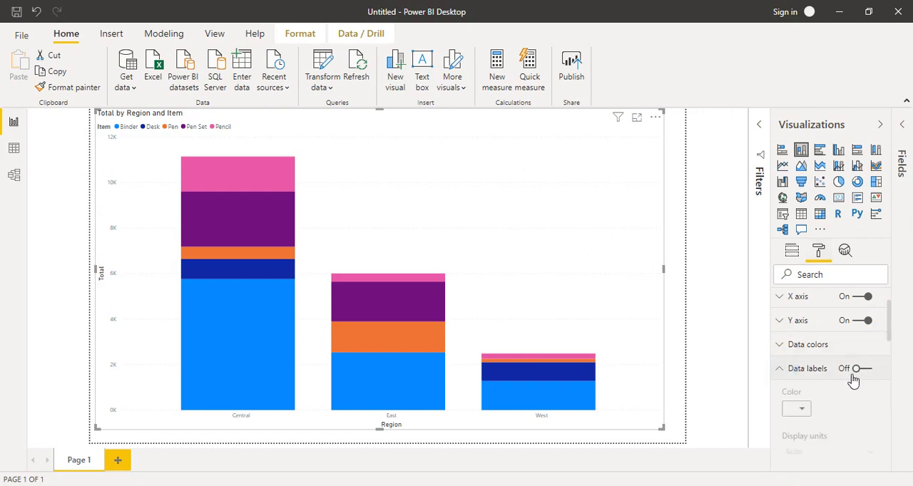
click(857, 369)
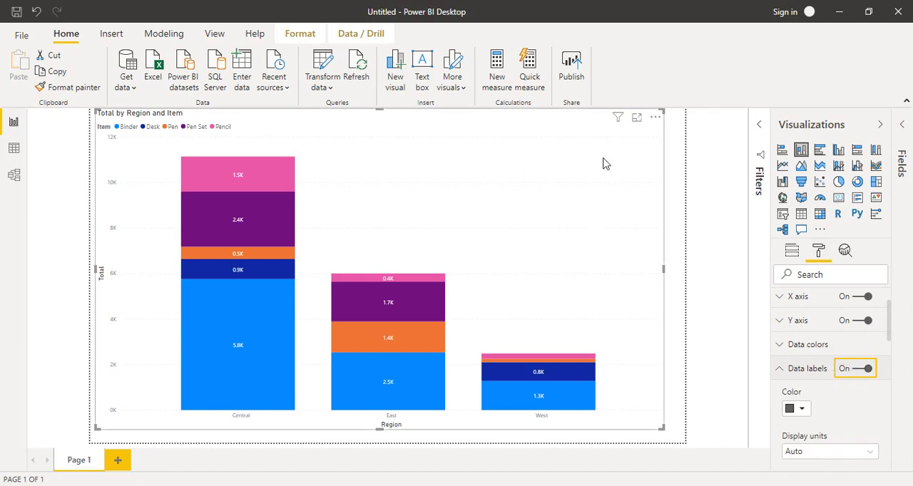
click(637, 117)
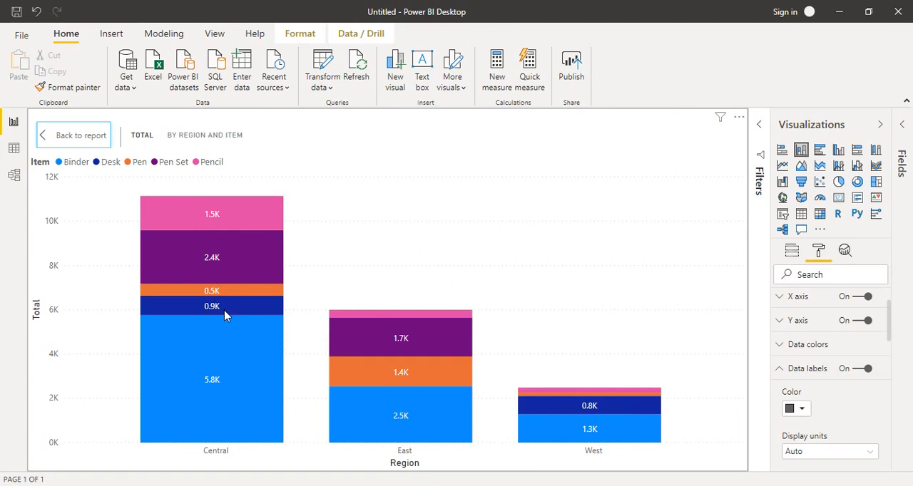
mouse_move(231, 400)
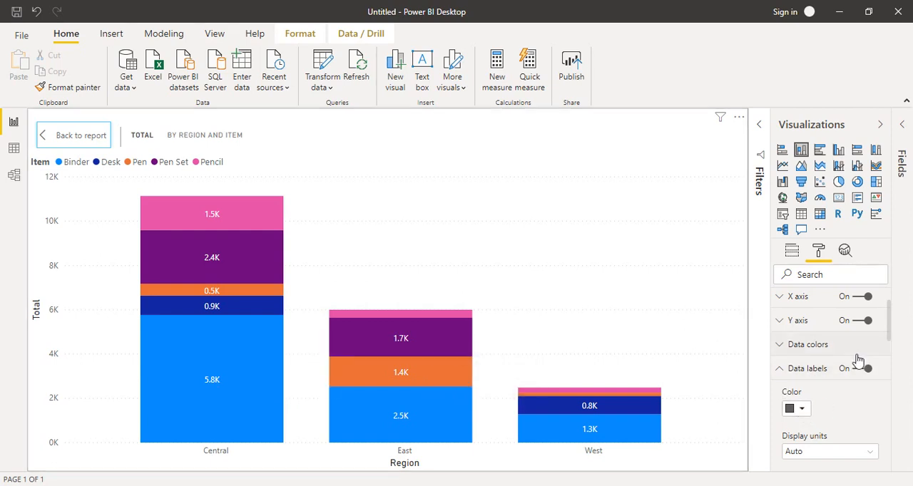
Step: Set the X axis labels' color to black and their text size to 13 pt
click(782, 301)
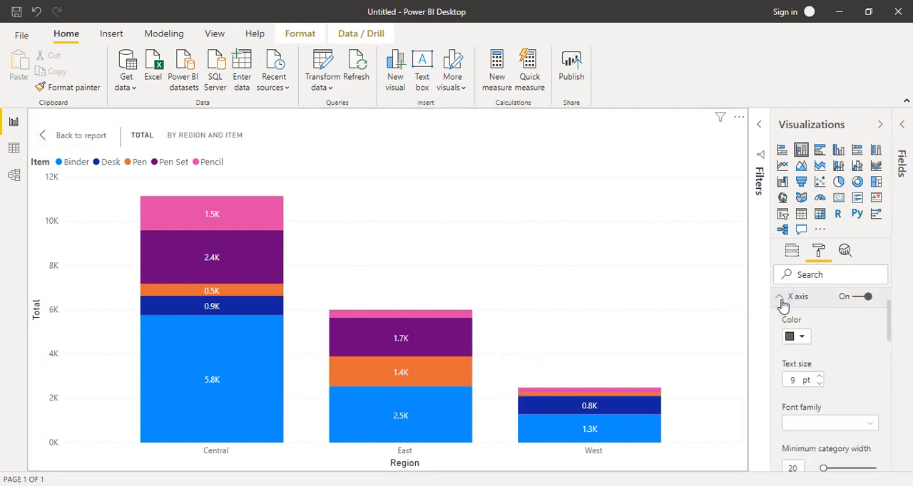
click(800, 336)
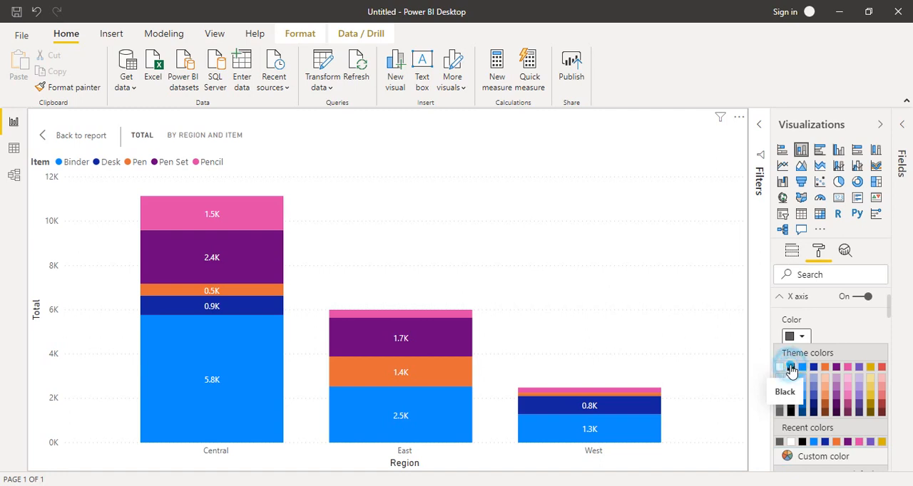
click(790, 366)
click(819, 377)
click(818, 377)
click(818, 378)
click(819, 377)
click(819, 378)
click(818, 377)
click(819, 377)
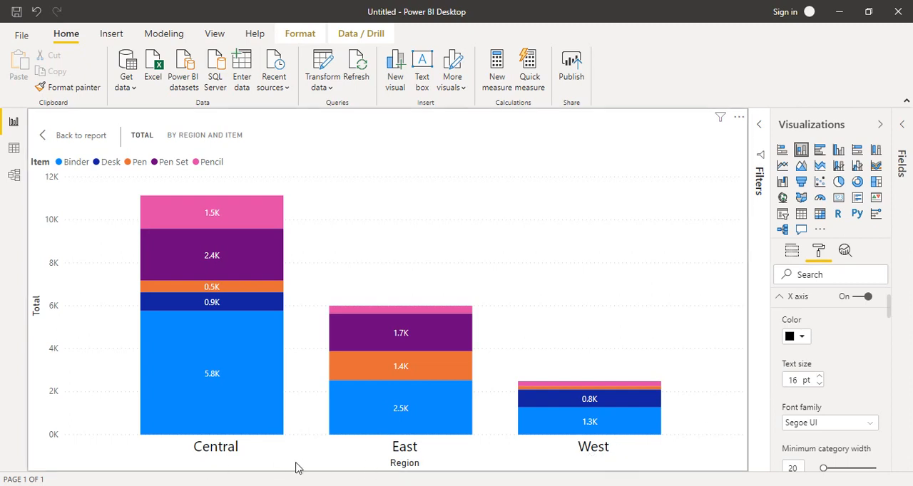
click(819, 383)
click(819, 384)
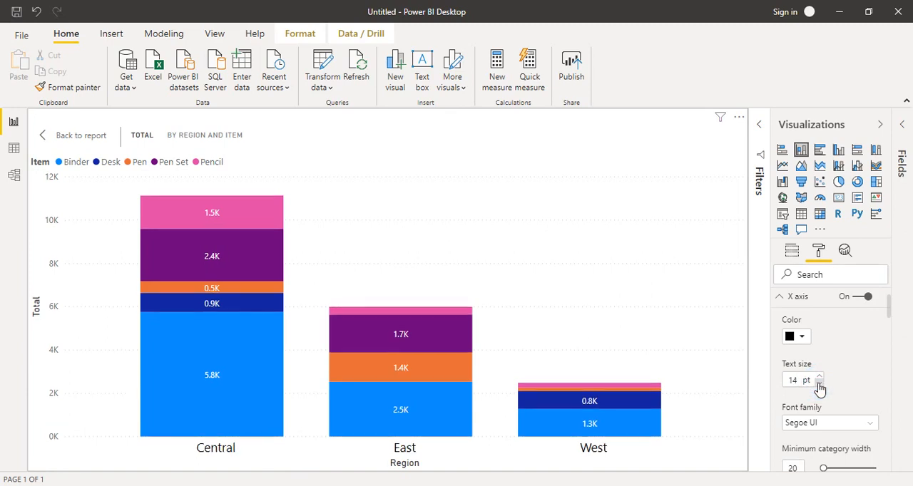
click(820, 383)
Step: Set the X axis title's text size to 16 pt and collapse the X axis settings
drag(890, 307, 888, 317)
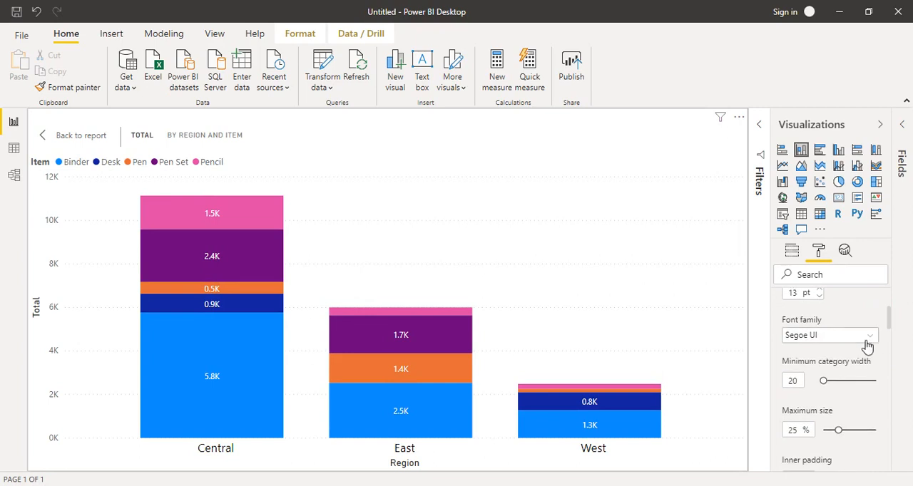
drag(890, 319, 890, 331)
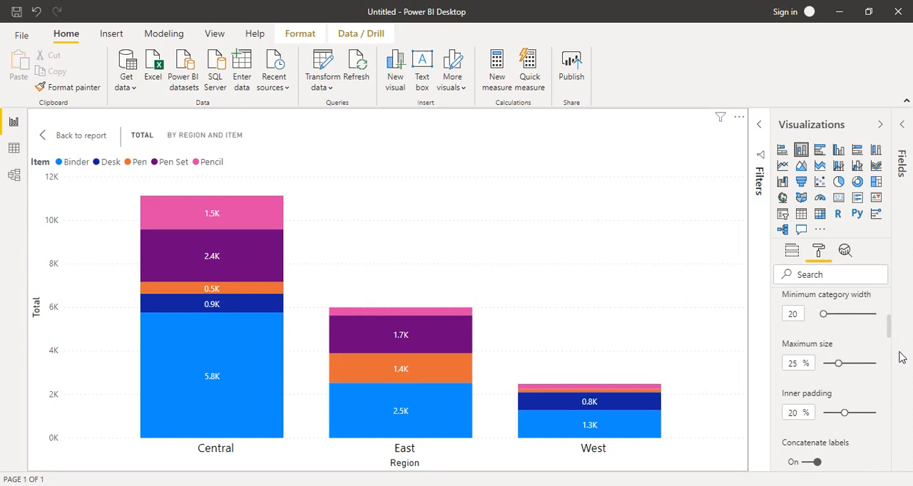
drag(894, 333, 891, 378)
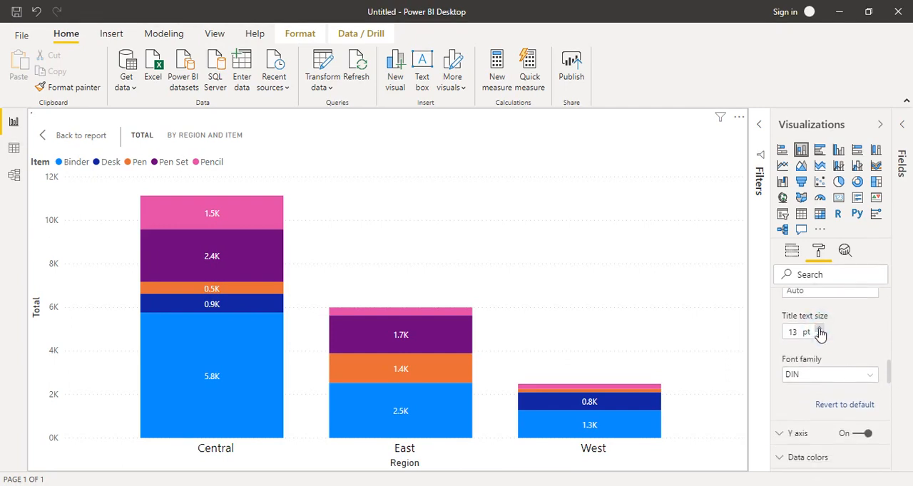
click(820, 331)
click(820, 331)
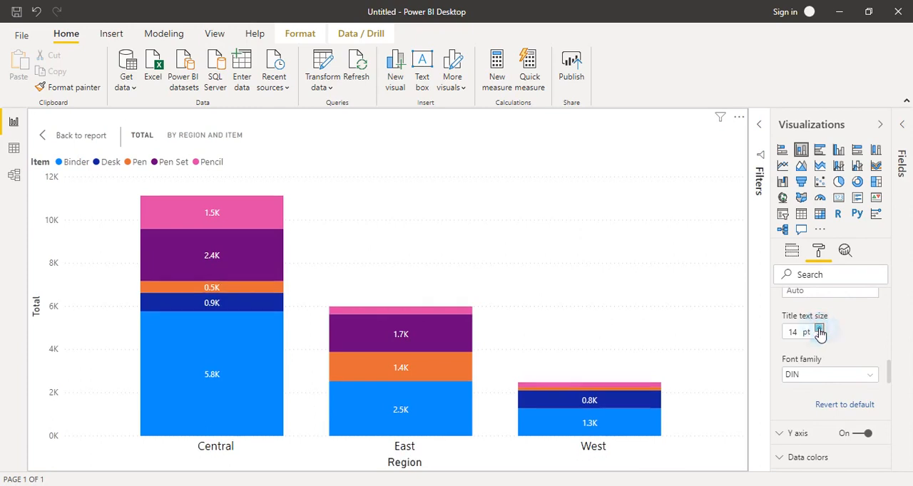
click(820, 329)
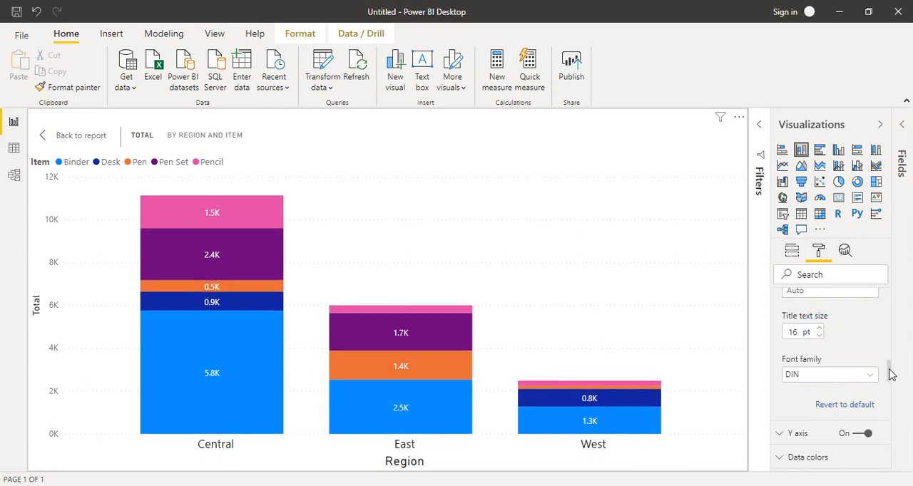
drag(889, 371, 885, 297)
click(780, 348)
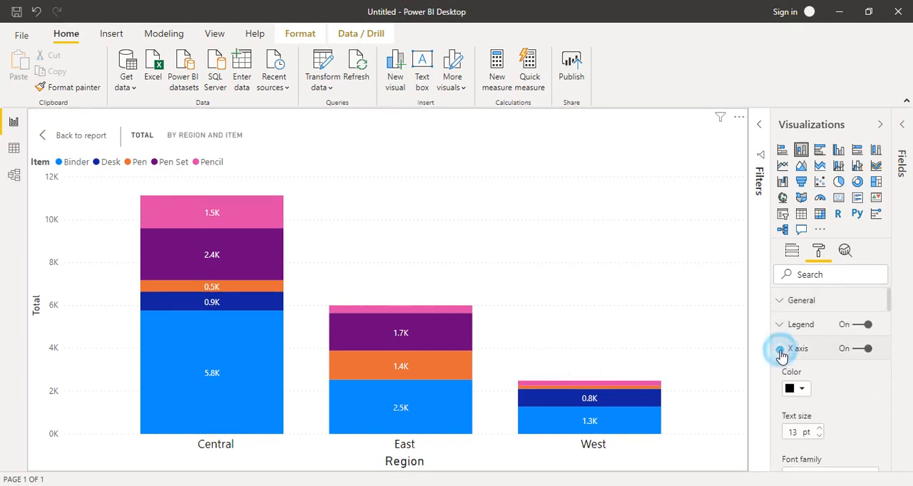
Step: Expand the Y axis settings, try the axis position Right and set it back to Left
click(781, 372)
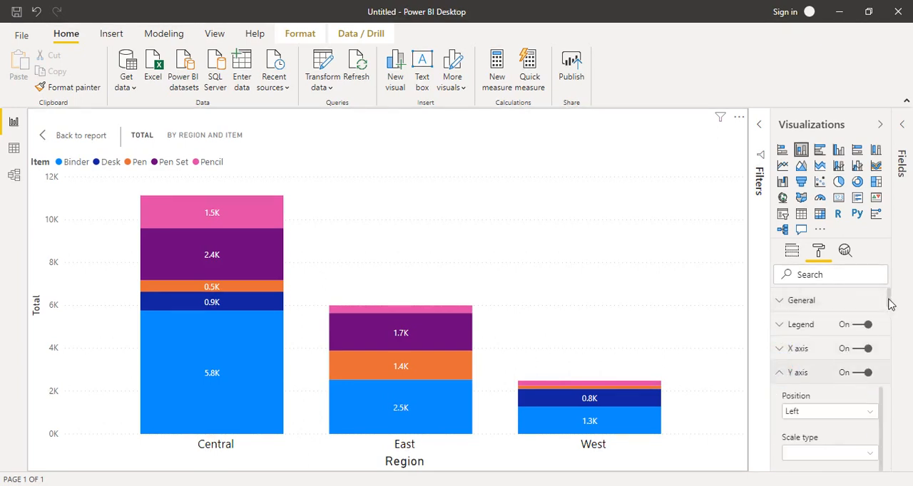
drag(889, 299, 889, 311)
click(871, 340)
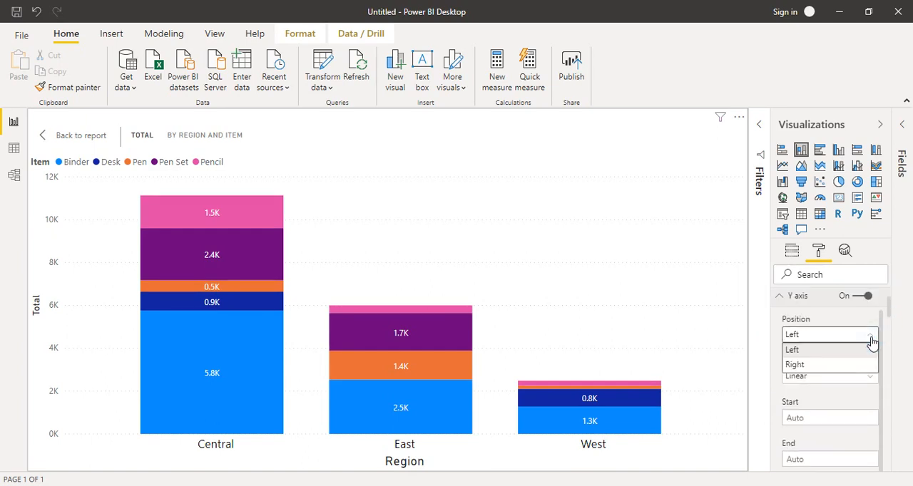
click(826, 364)
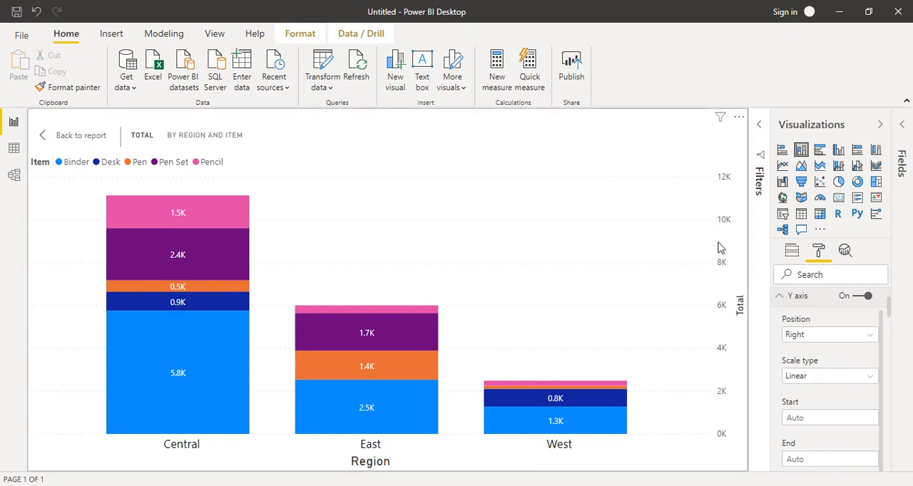
click(829, 336)
click(819, 350)
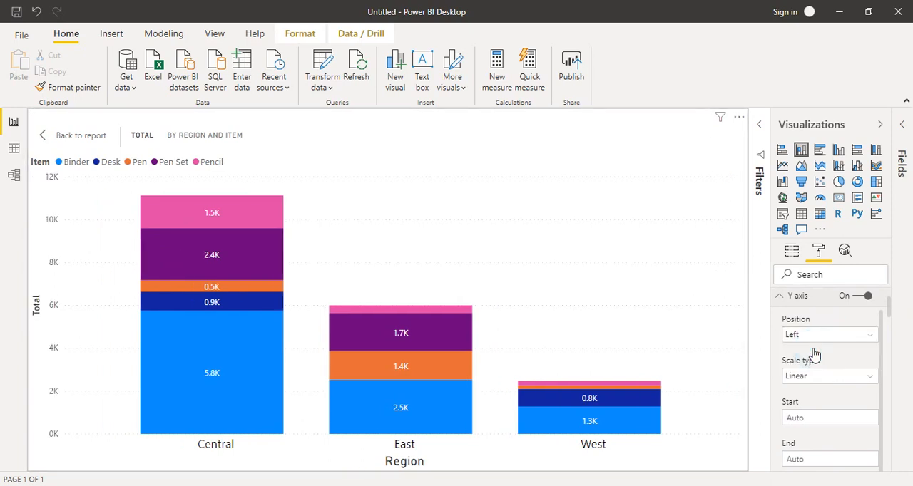
Step: Enlarge the Y axis labels' text size beyond 12 pt
drag(889, 299, 890, 332)
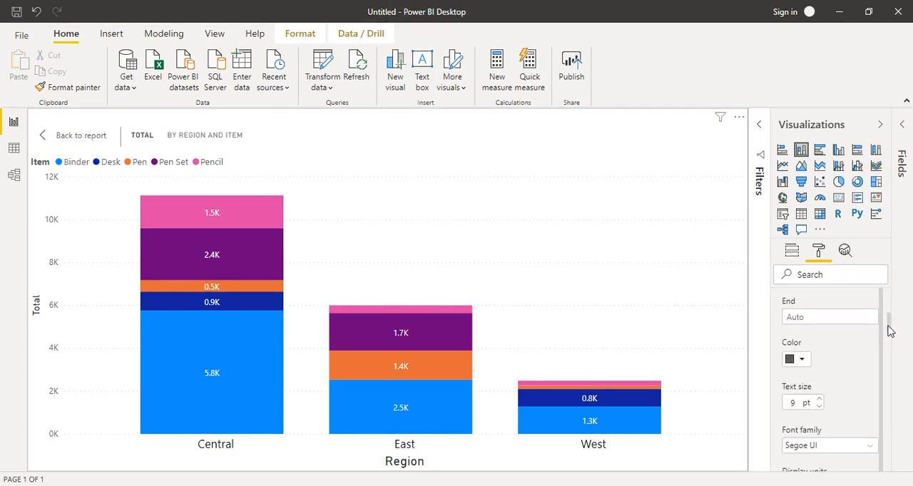
click(820, 400)
click(820, 400)
click(819, 401)
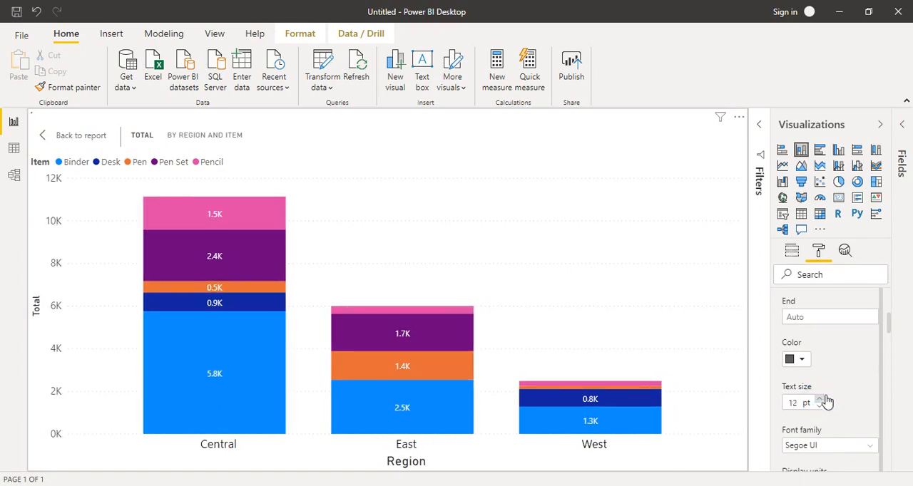
click(820, 401)
Step: Set the Y axis title's text size to 15 pt and collapse the Y axis settings
drag(890, 320, 890, 367)
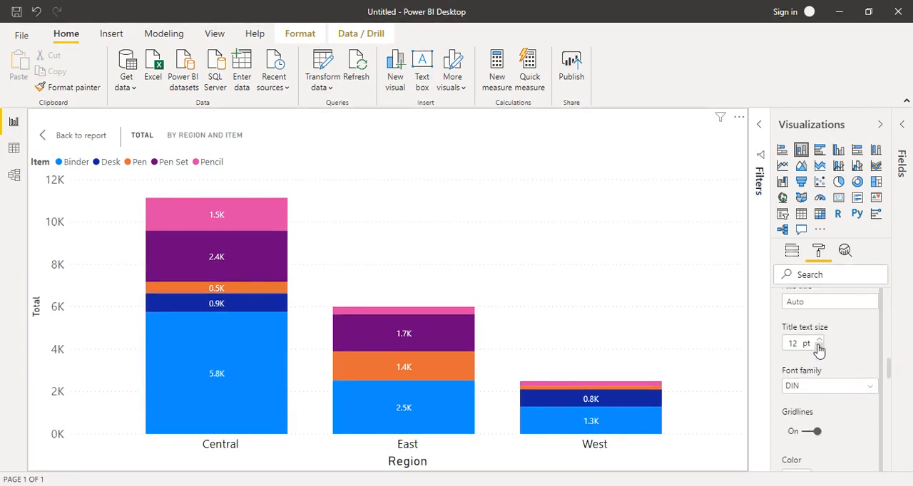
click(819, 342)
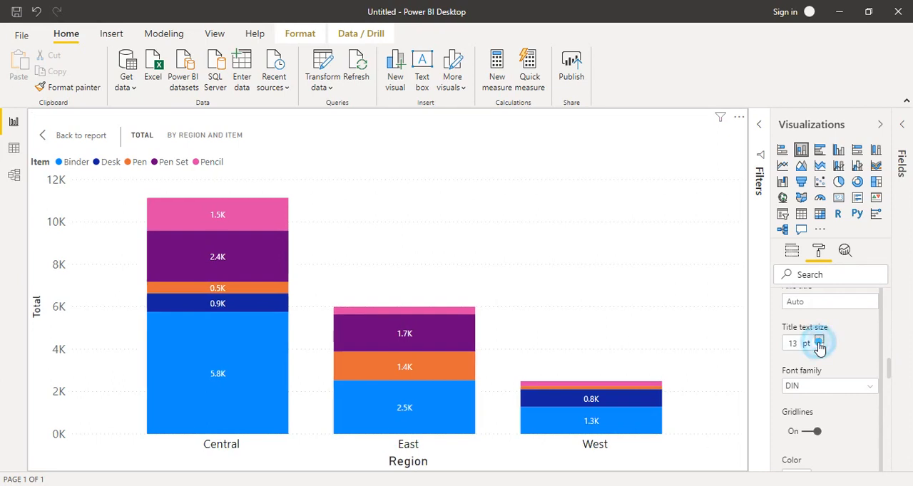
click(819, 343)
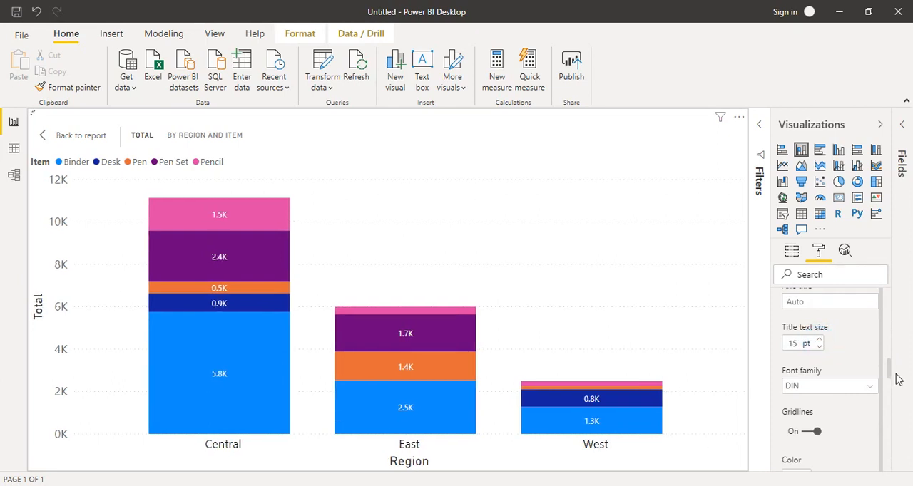
drag(890, 371, 885, 308)
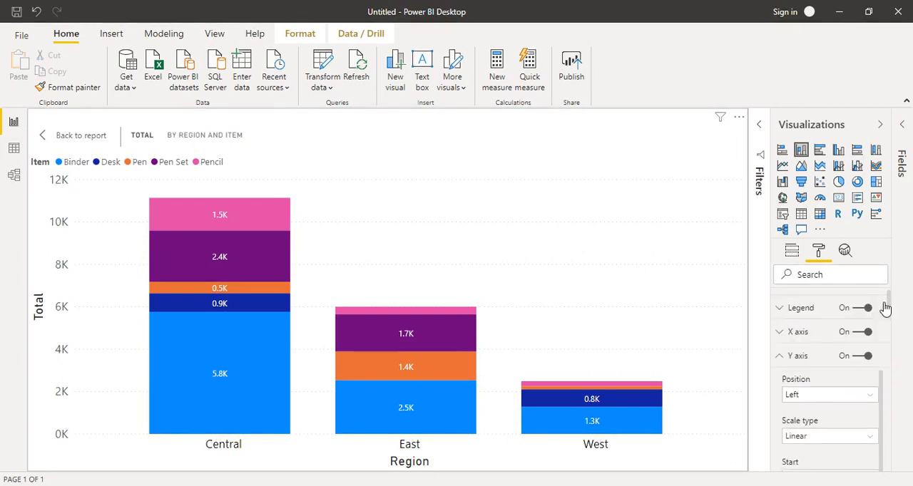
scroll(876, 316, up, 2)
click(778, 373)
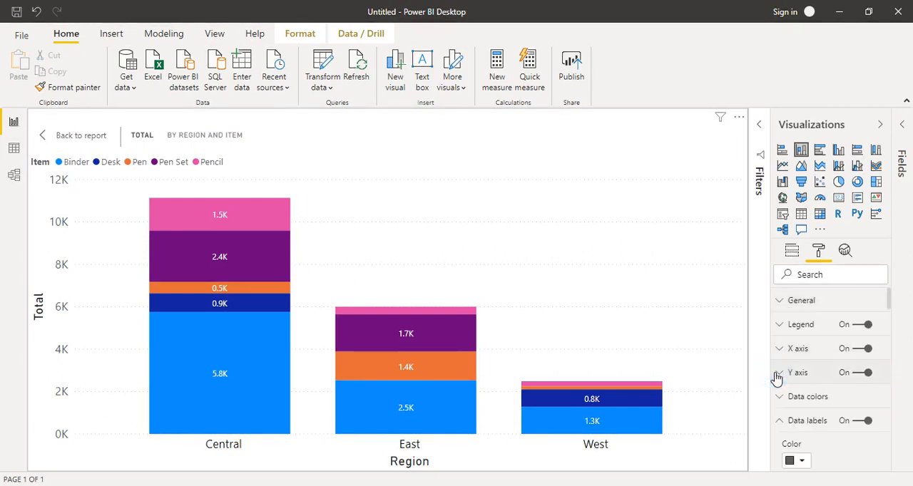
Step: Expand the legend settings, try the position Bottom and set the legend's position to Right
click(779, 328)
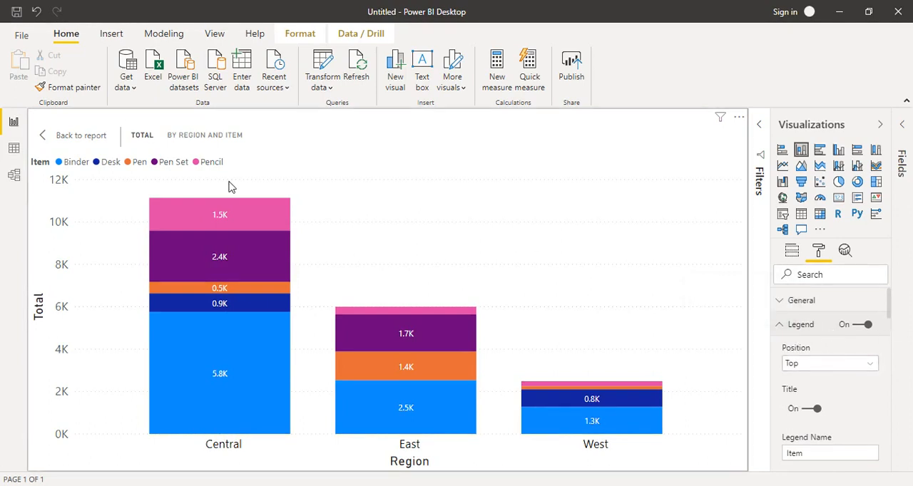
click(871, 367)
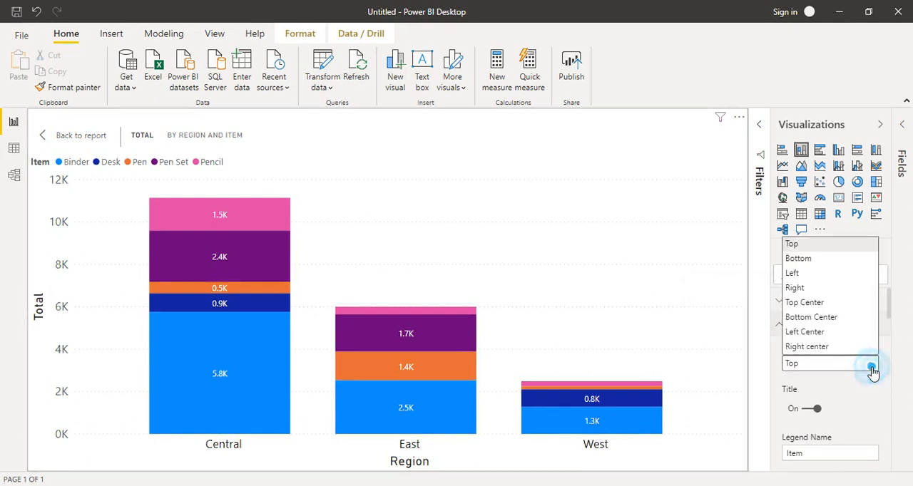
click(801, 261)
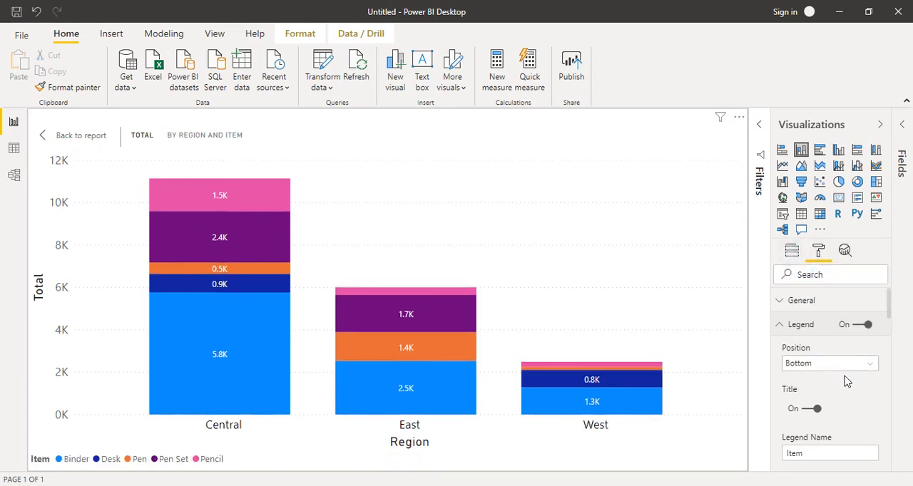
click(853, 365)
click(805, 289)
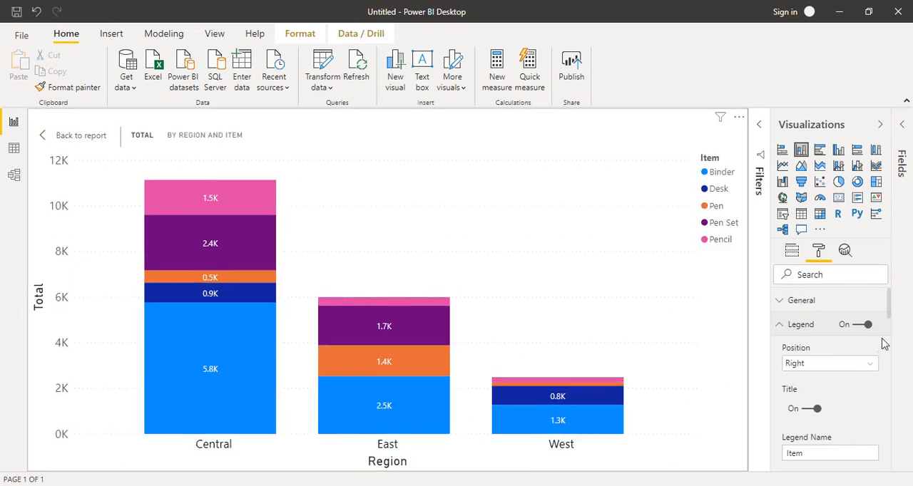
Step: Set the legend's text color to black and its text size to 13 pt, and collapse the legend settings
drag(888, 309, 893, 332)
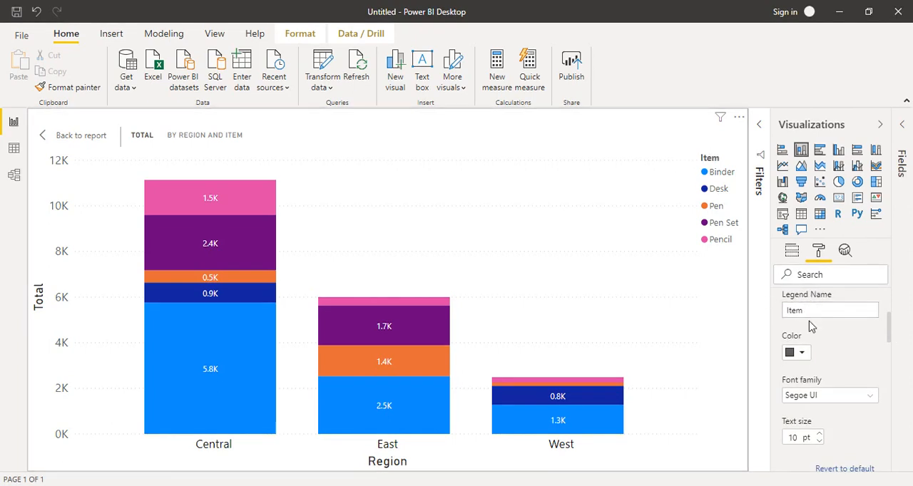
click(796, 353)
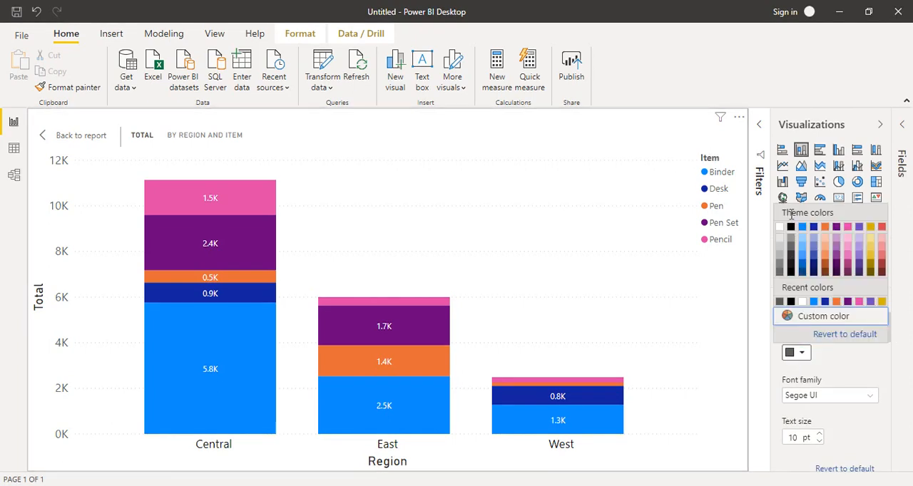
click(790, 227)
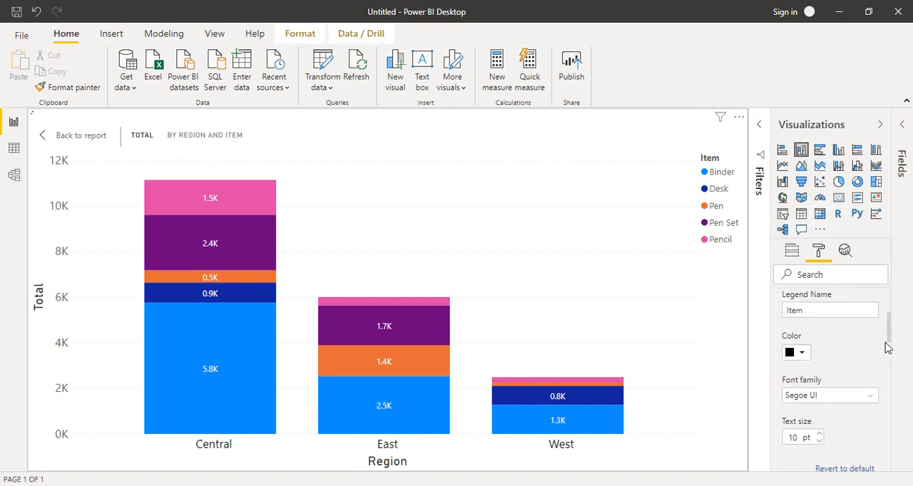
drag(888, 335, 833, 352)
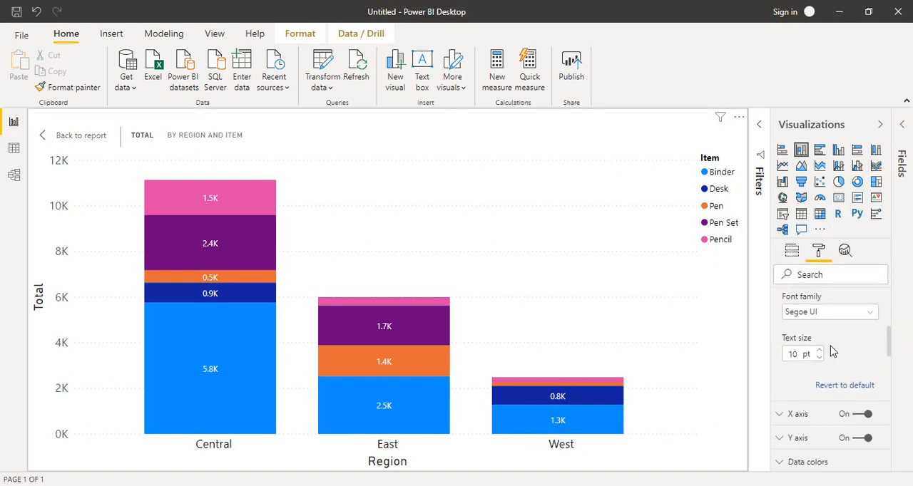
click(819, 351)
click(818, 350)
click(818, 351)
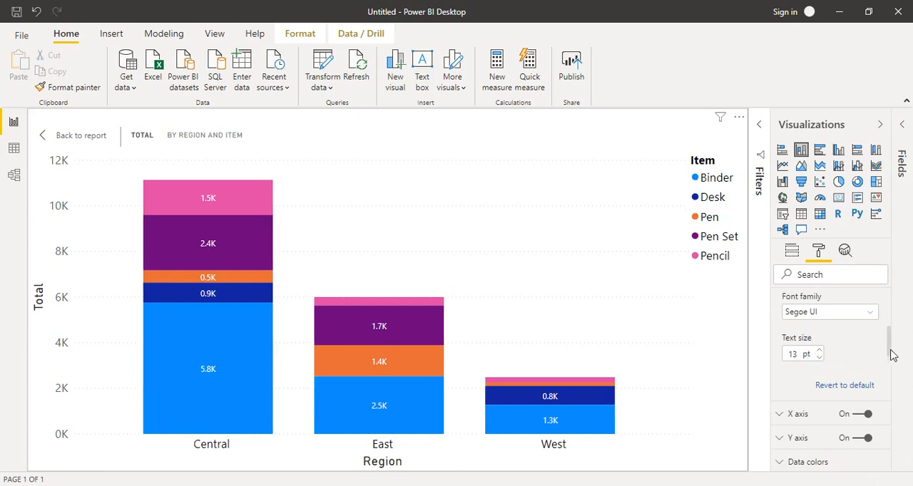
drag(890, 348, 887, 299)
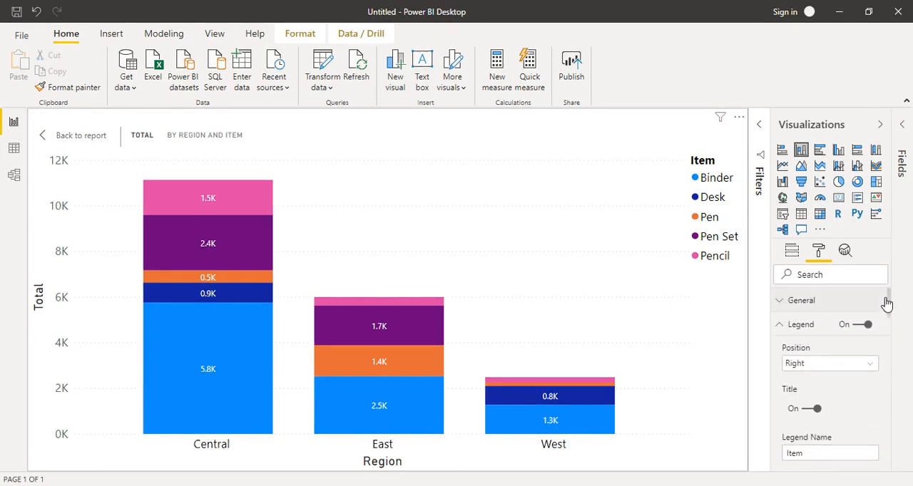
click(782, 327)
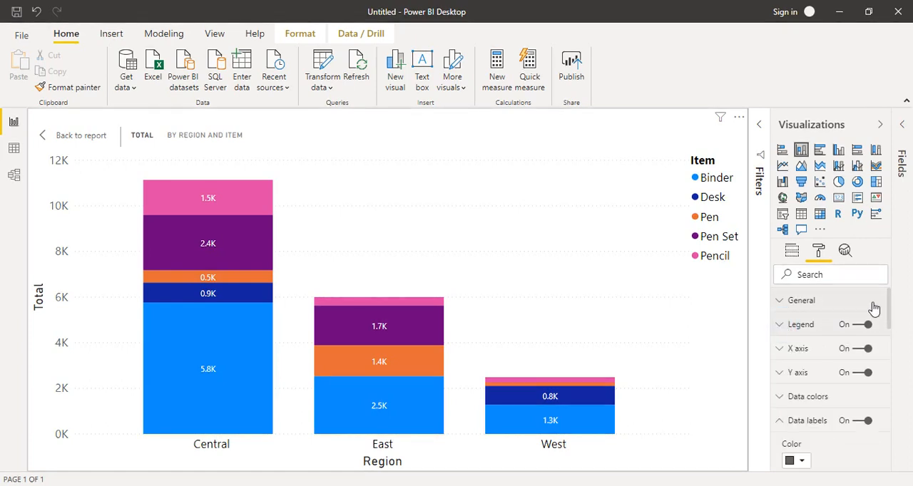
Step: Expand the chart's General settings and review the responsive, position, size and alt text options
click(778, 301)
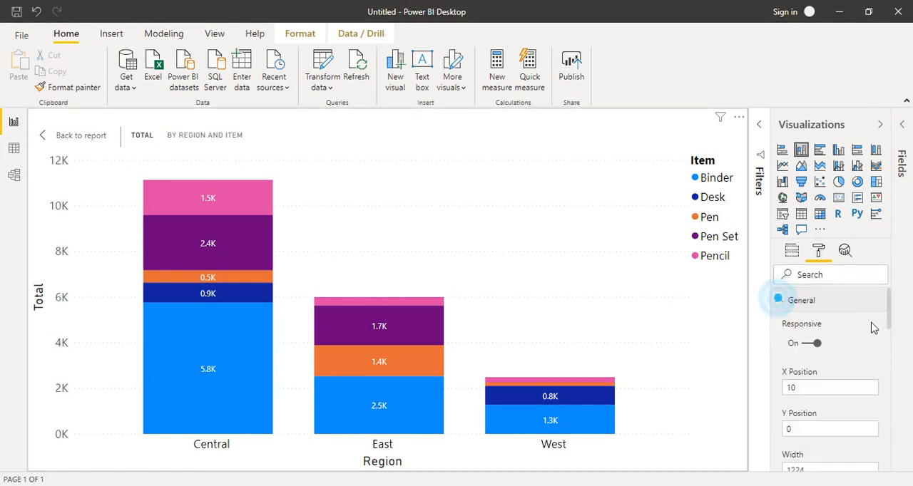
drag(887, 299, 888, 336)
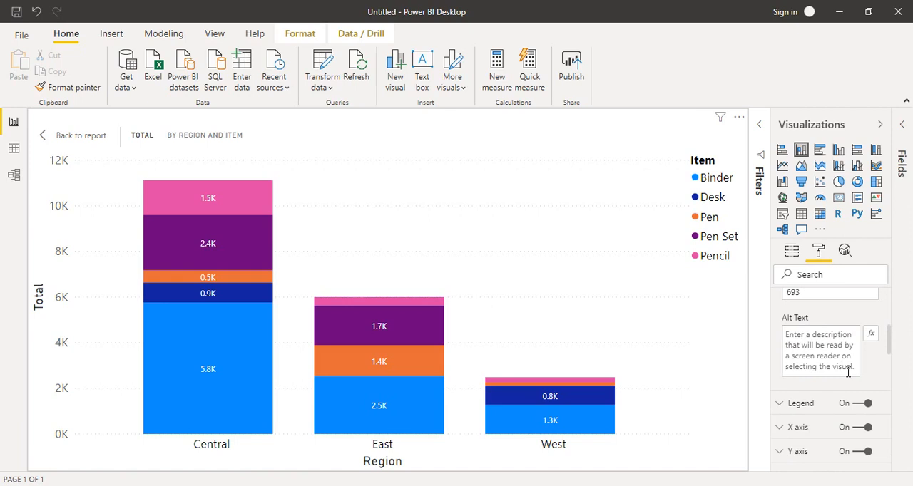
drag(889, 343, 889, 300)
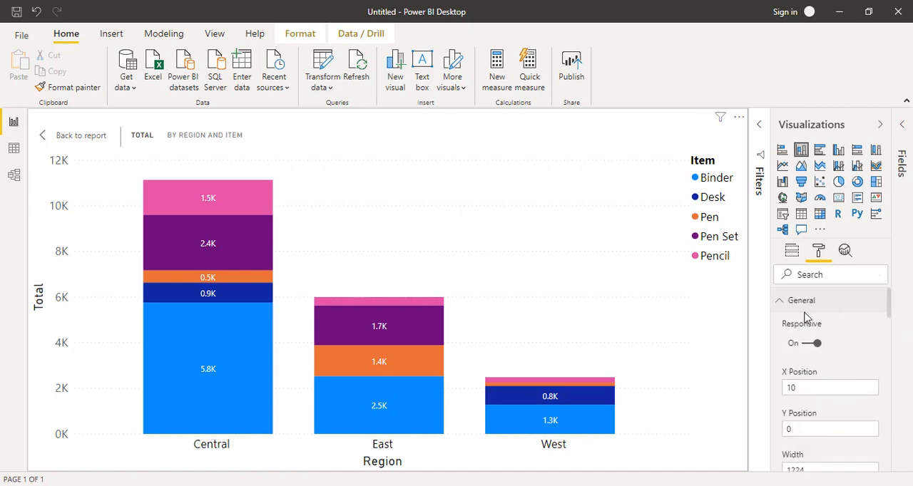
Step: Collapse the chart's General settings and expand its Background settings
click(780, 300)
drag(888, 303, 890, 330)
click(781, 324)
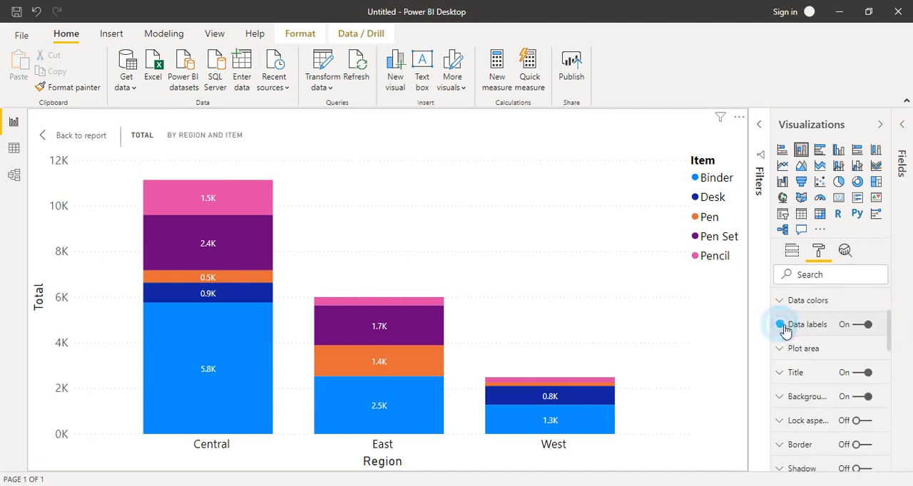
drag(889, 358, 890, 369)
click(781, 371)
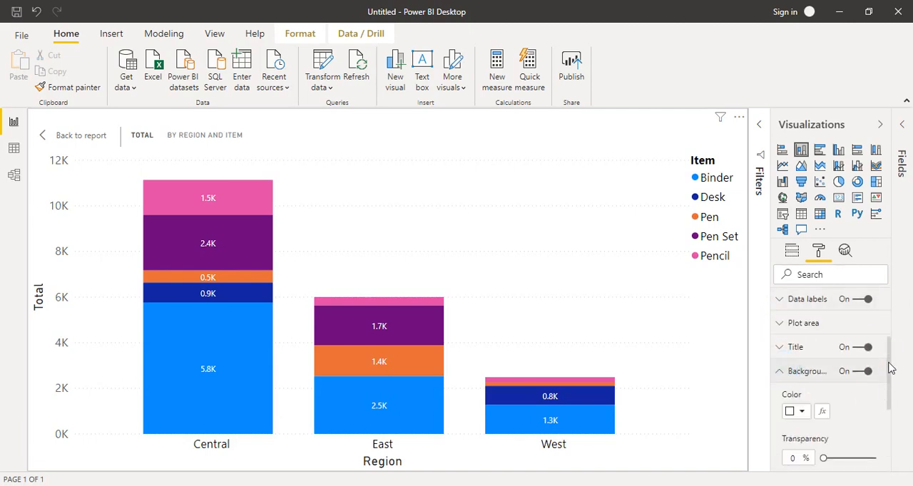
Step: Set the chart's background color to a light gold theme shade and its background transparency to 35%
drag(889, 347, 861, 368)
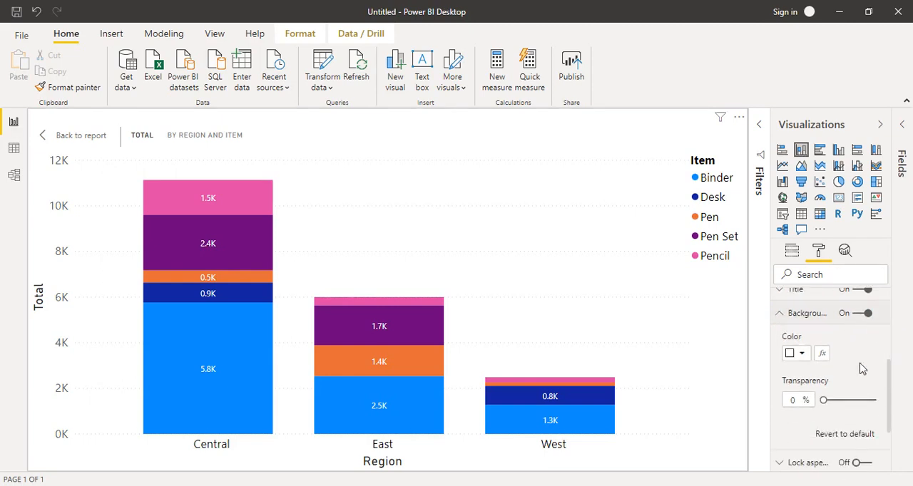
click(798, 354)
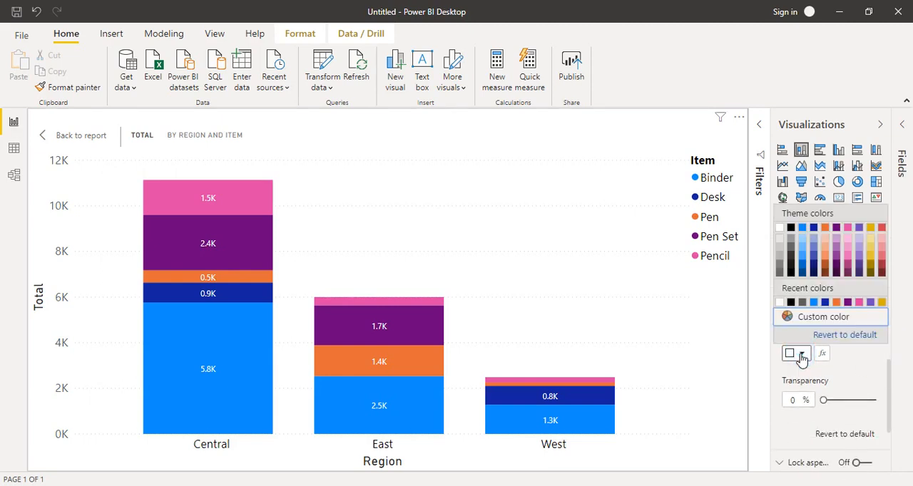
click(870, 246)
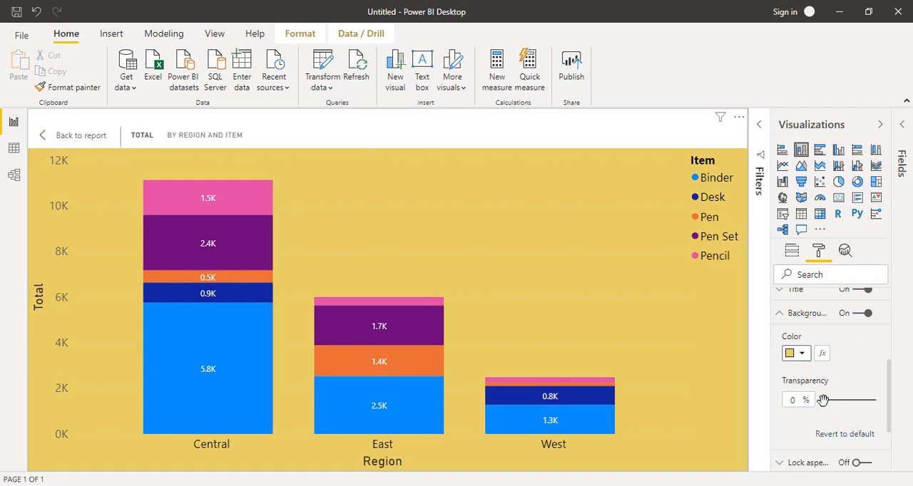
mouse_move(826, 401)
mouse_down()
mouse_move(860, 400)
mouse_move(841, 400)
mouse_up()
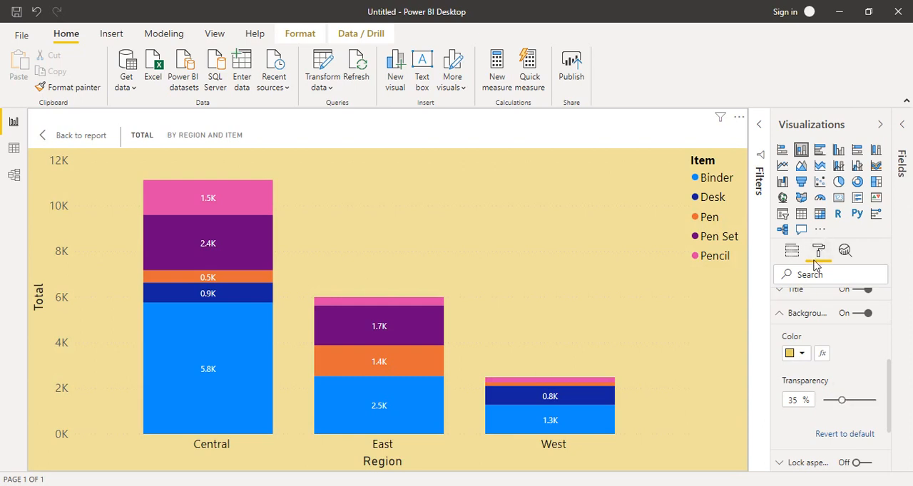
scroll(892, 380, down, 3)
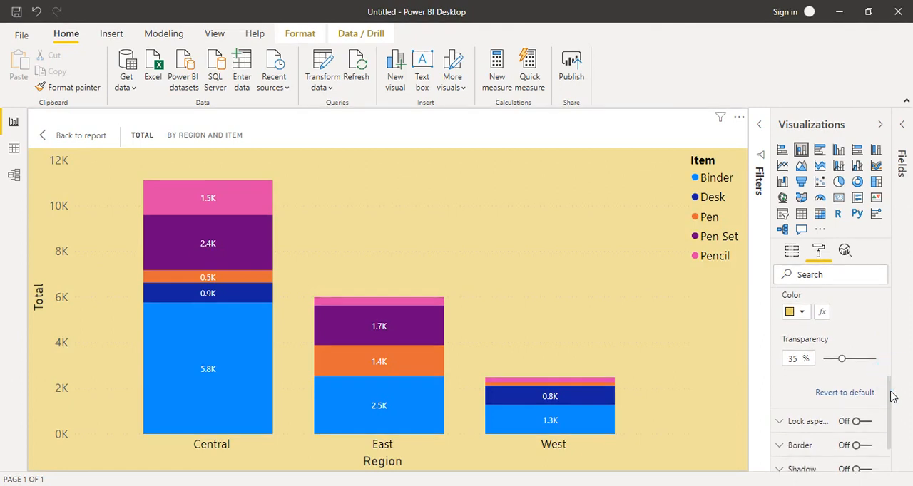
drag(888, 428, 875, 442)
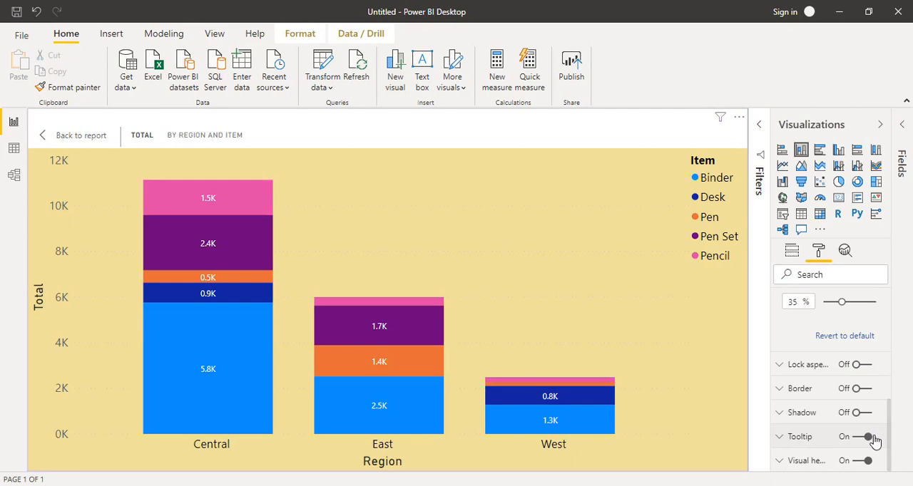